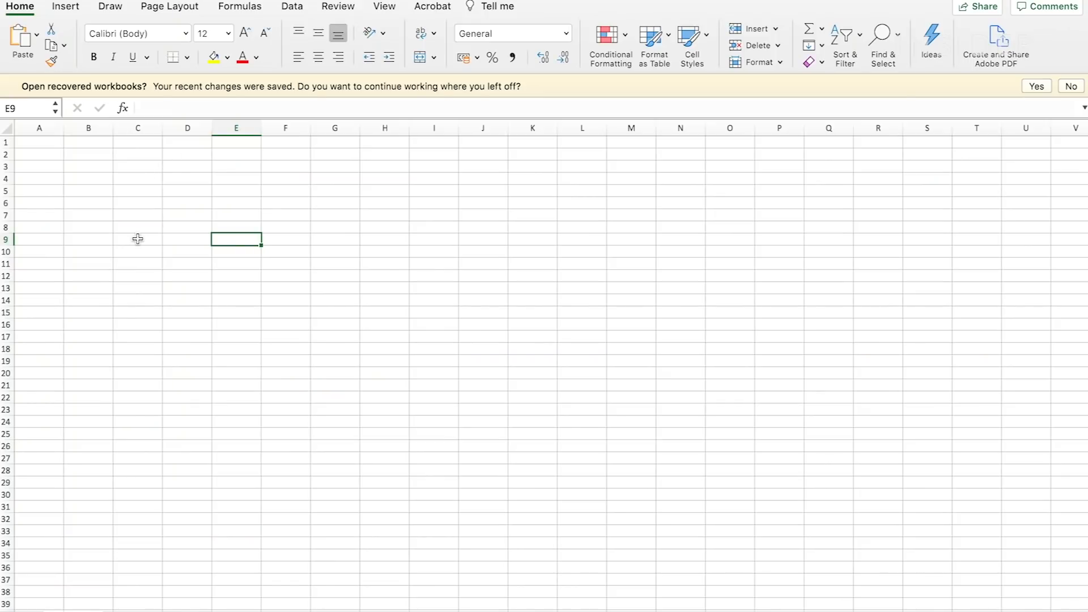
# - Enter the title "Best Boutique SS21" in cell A1
pyautogui.click(138, 239)
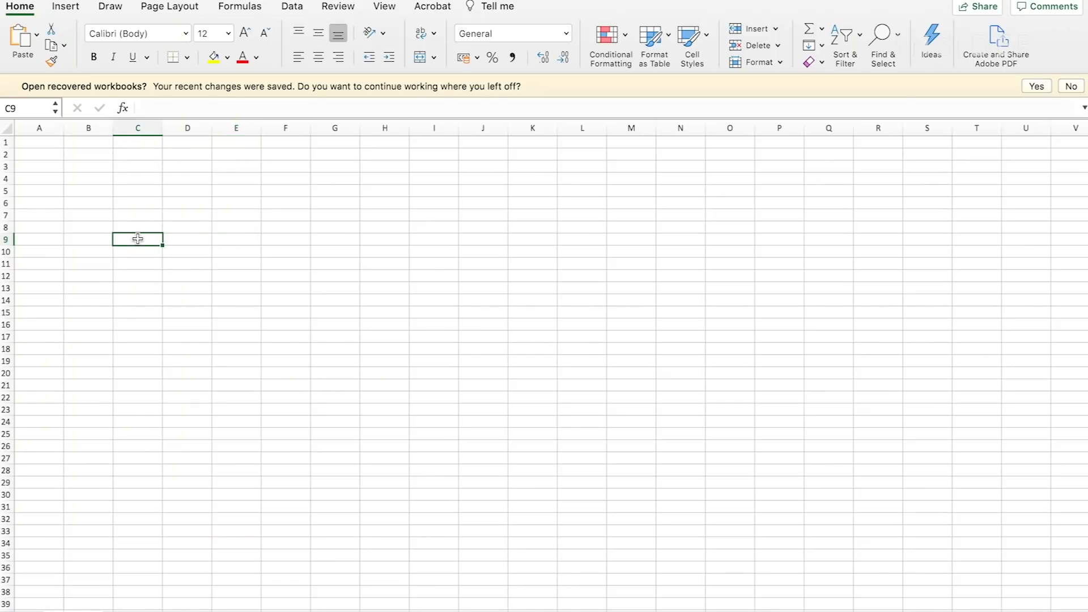
pyautogui.click(364, 391)
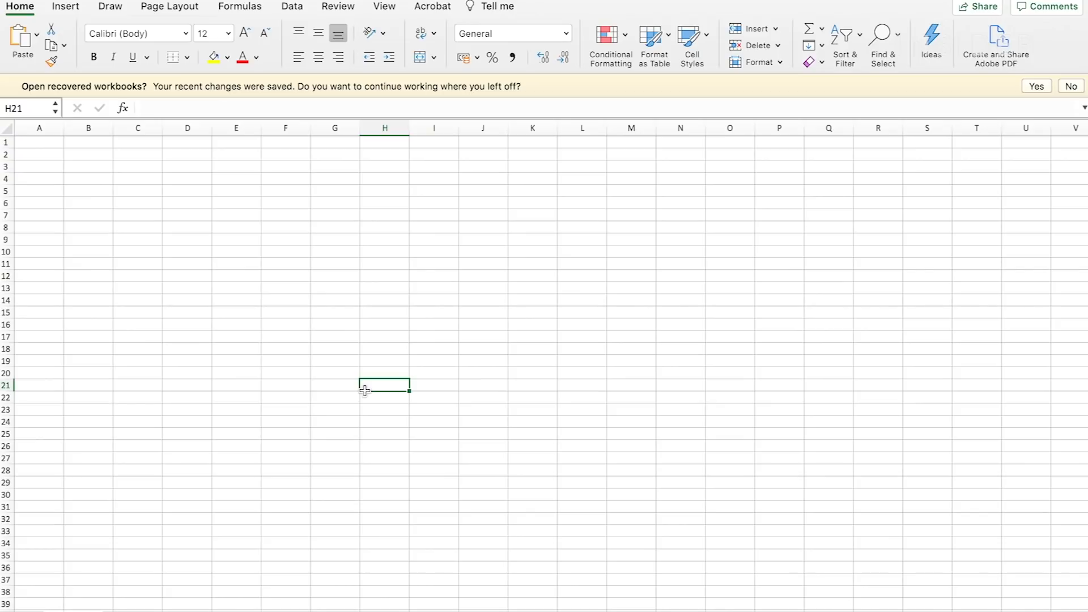
pyautogui.click(47, 142)
pyautogui.doubleClick(48, 143)
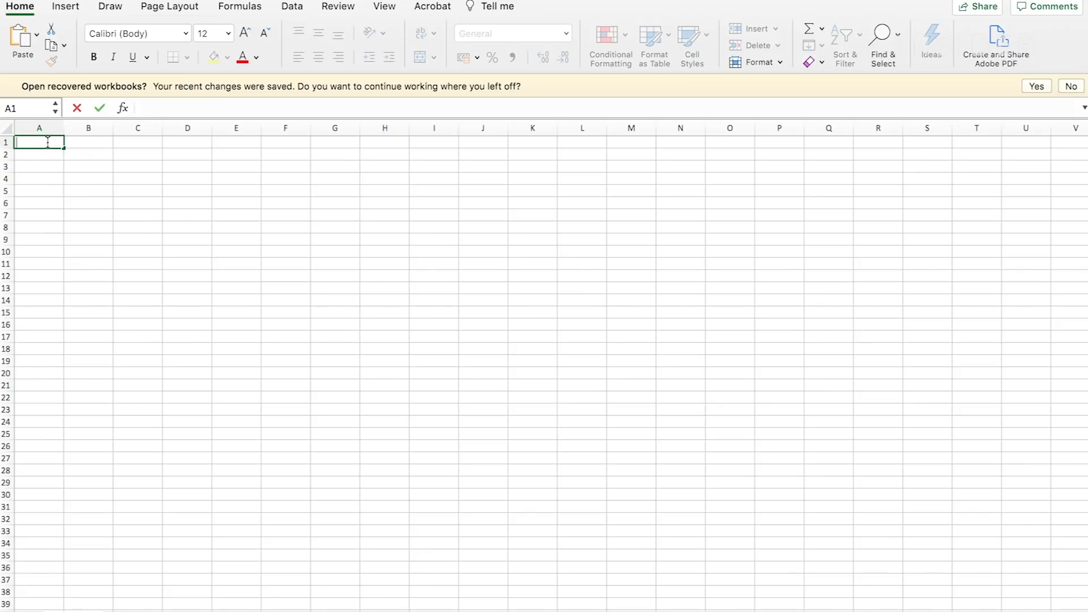
pyautogui.write('Best Boutique SS21')
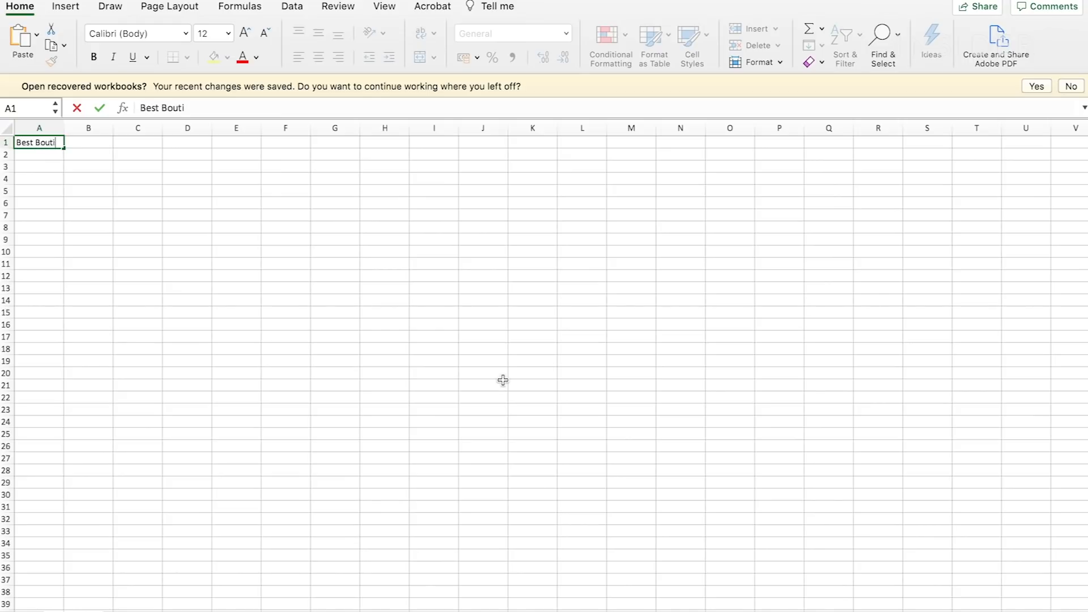
pyautogui.press('Return')
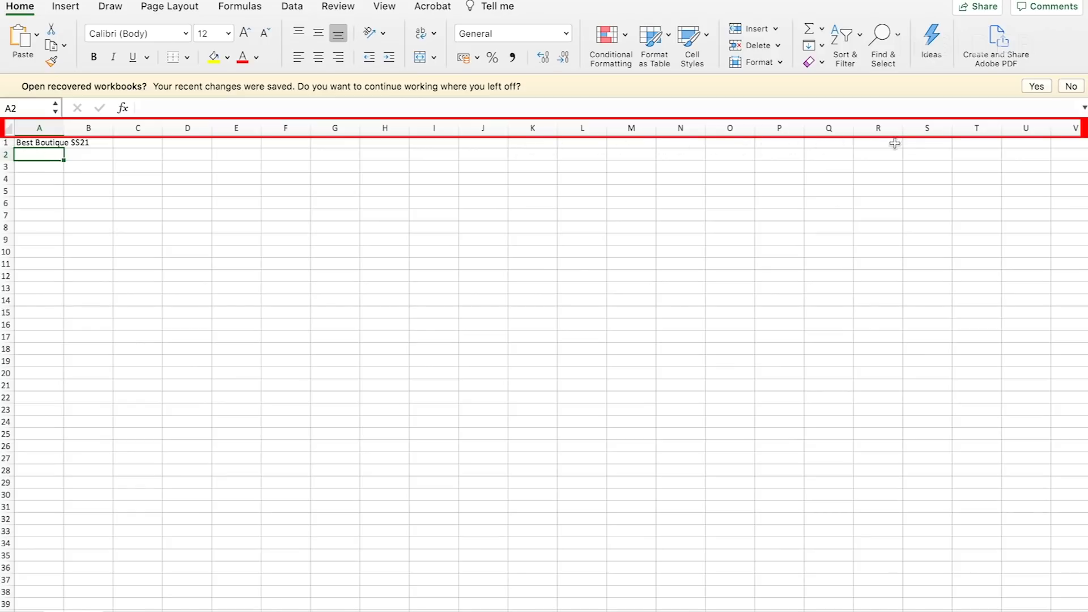
pyautogui.click(192, 127)
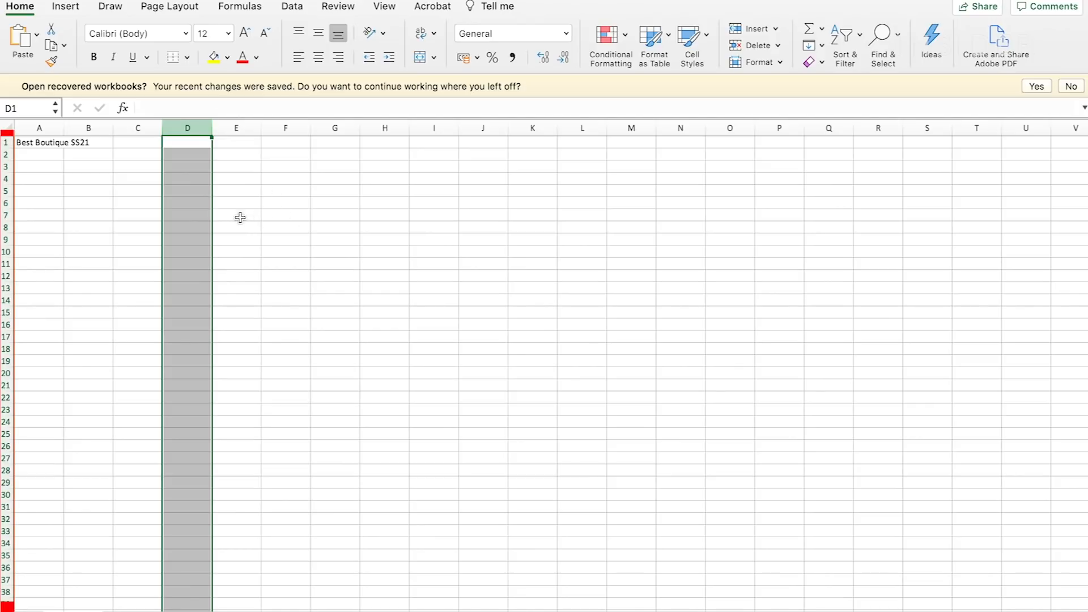
pyautogui.click(30, 269)
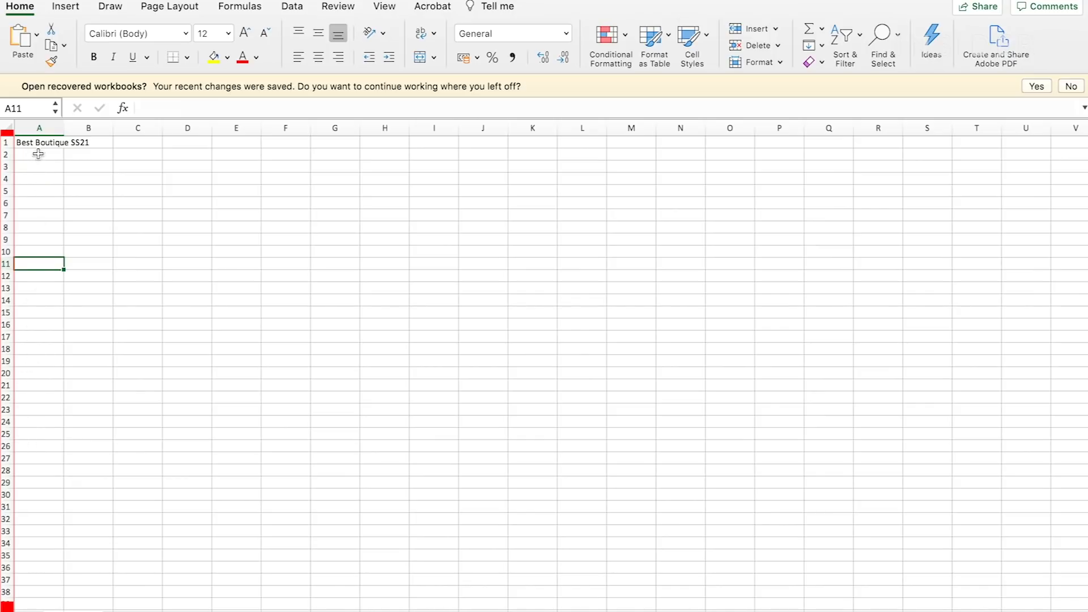
pyautogui.click(336, 240)
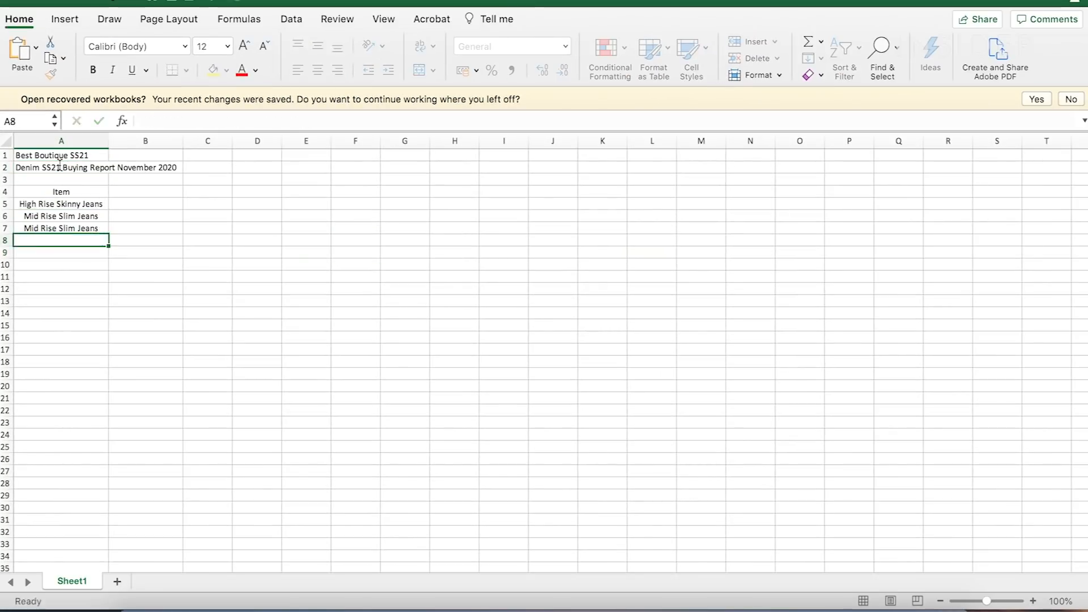
# - Fill in the jeans styles under Item and the cost prices 63, 73, 73, 89.6, 89.6, 94, 100, 100 and 120 in C5:C13
pyautogui.write('High Rise Boyfriend Jeans')
pyautogui.press('Return')
pyautogui.write('High Rise Boyfriend Jeans')
pyautogui.press('Return')
pyautogui.write('High Rise Mum Jeans')
pyautogui.press('Return')
pyautogui.write('High Rise Straight Leg')
pyautogui.press('Return')
pyautogui.write('63 73 73 89.6 89.6 94 100 100 120')
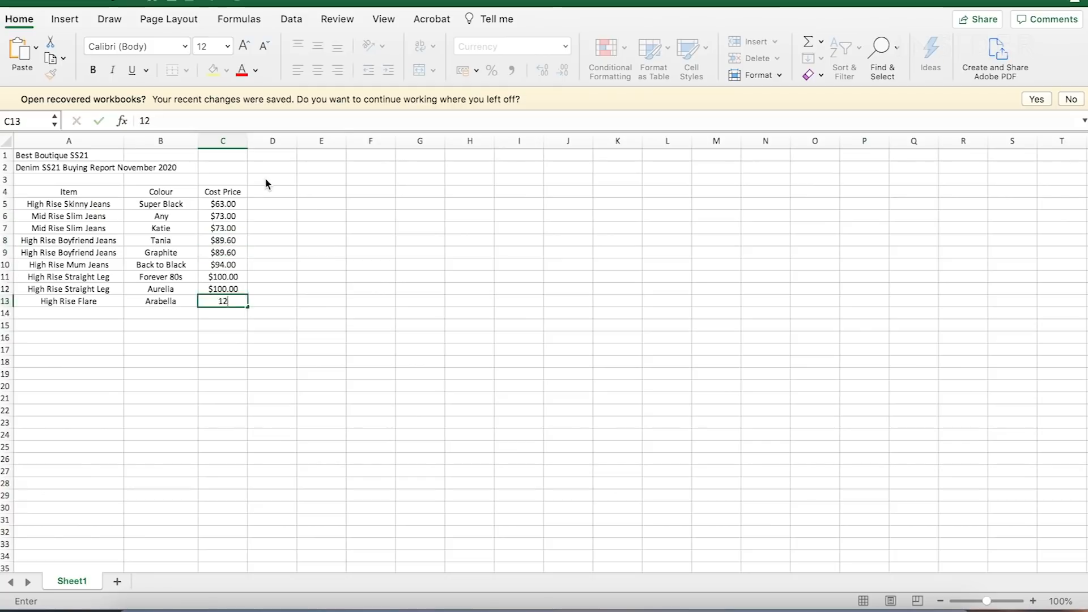
pyautogui.click(373, 205)
pyautogui.moveTo(373, 205); pyautogui.dragTo(561, 365)
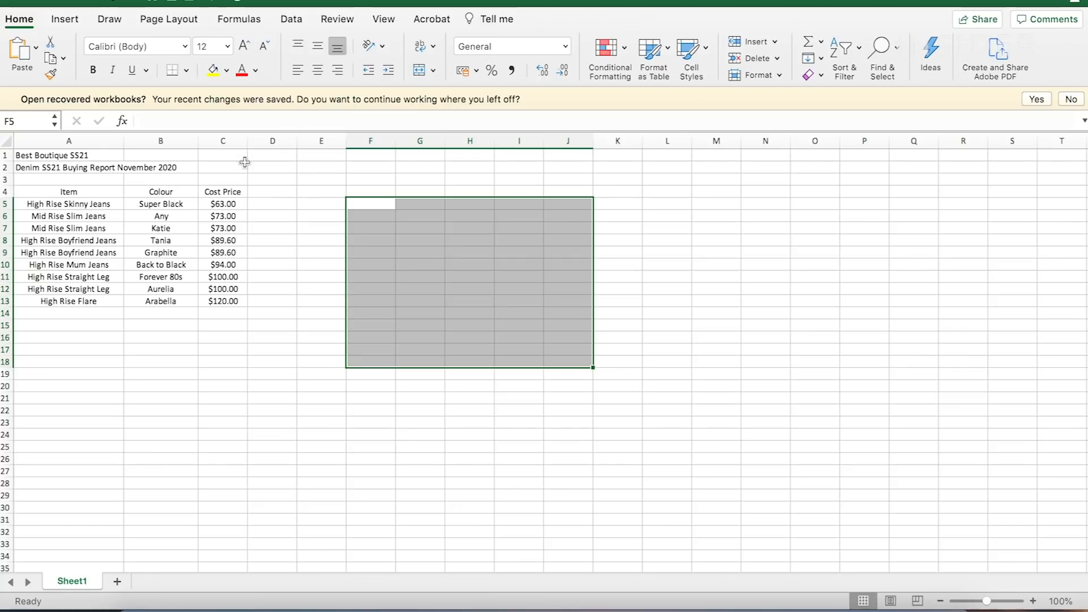
# - Move the cost prices in C5:C13 to column D and back to column C
pyautogui.moveTo(226, 203); pyautogui.dragTo(231, 299)
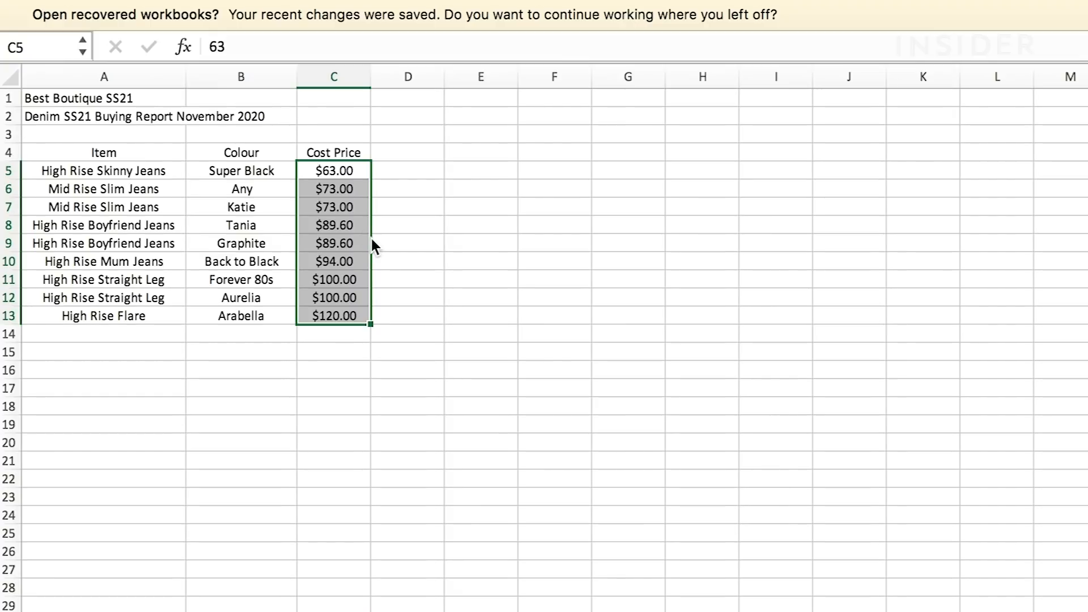
pyautogui.moveTo(373, 245)
pyautogui.mouseDown()
pyautogui.moveTo(407, 250)
pyautogui.moveTo(375, 248)
pyautogui.moveTo(386, 244)
pyautogui.mouseUp()
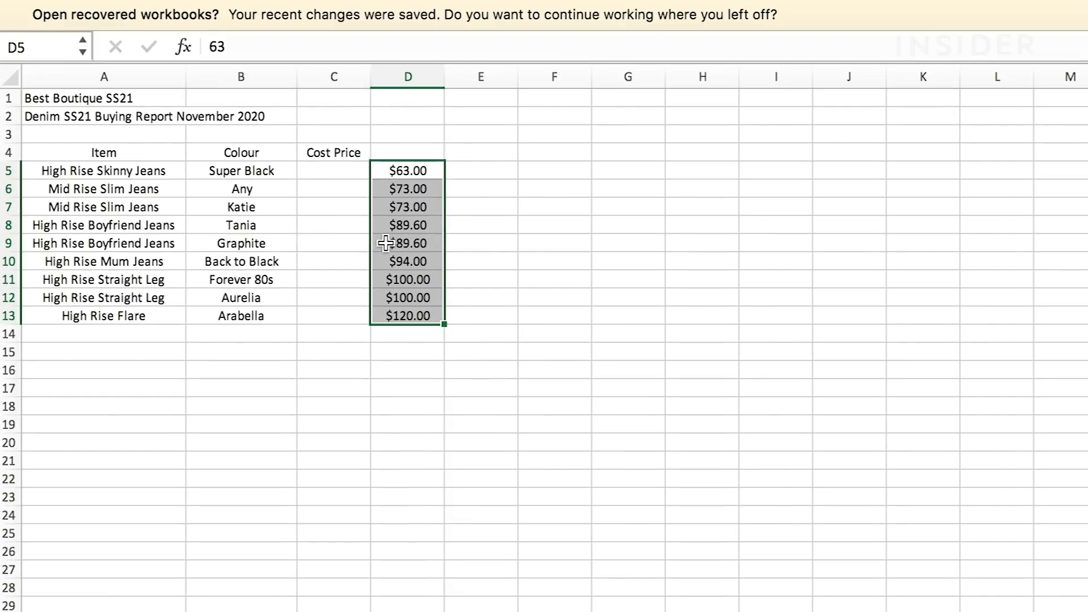
pyautogui.moveTo(445, 223); pyautogui.dragTo(332, 229)
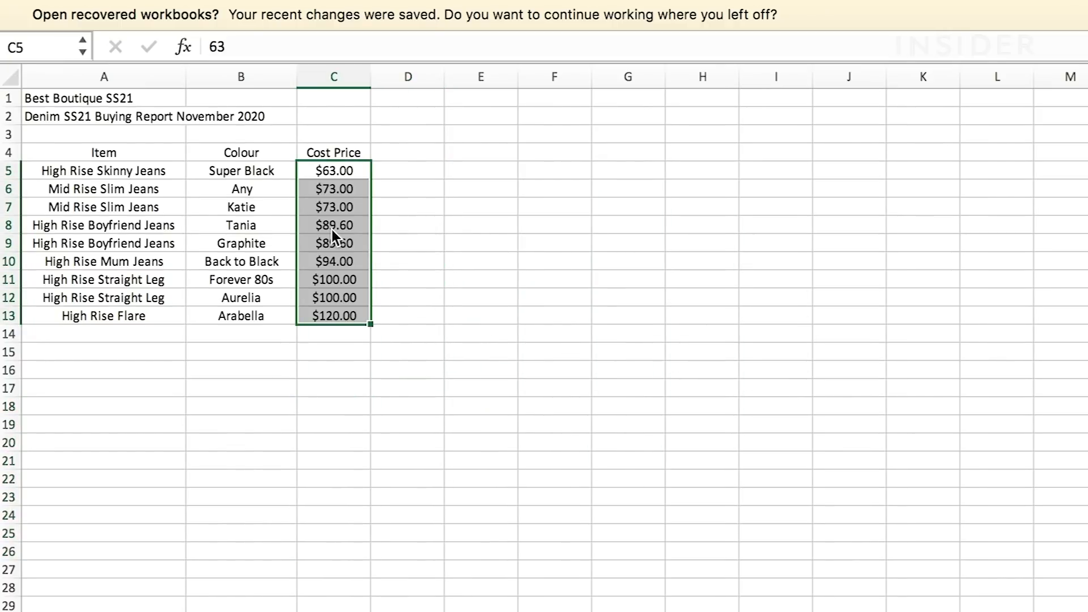
pyautogui.click(483, 302)
# - Enter the range reference =C5:H13 as a formula in cell C18
pyautogui.doubleClick(338, 406)
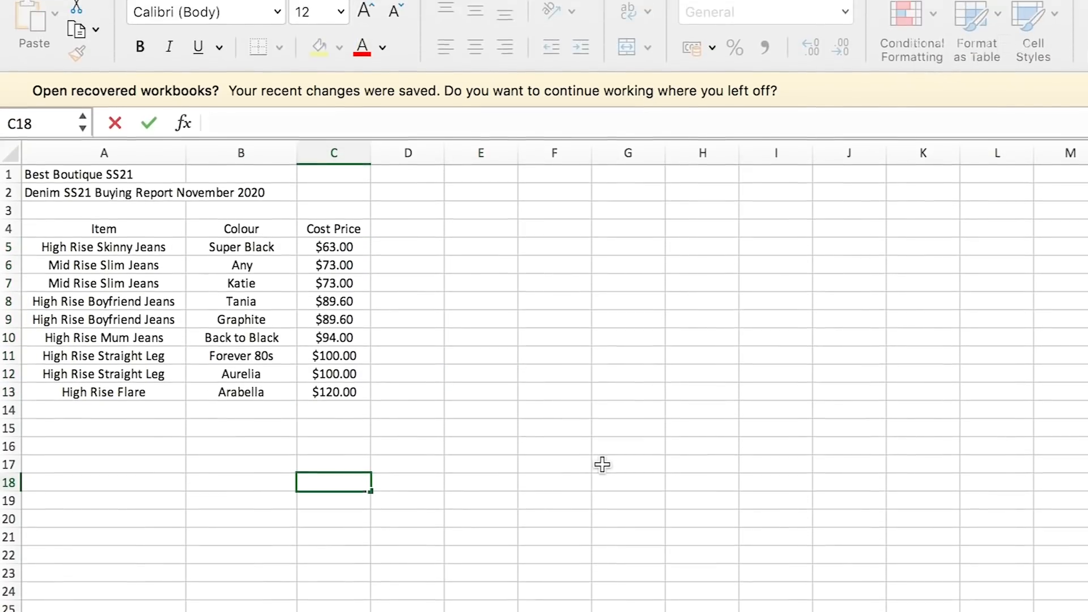
pyautogui.write('=')
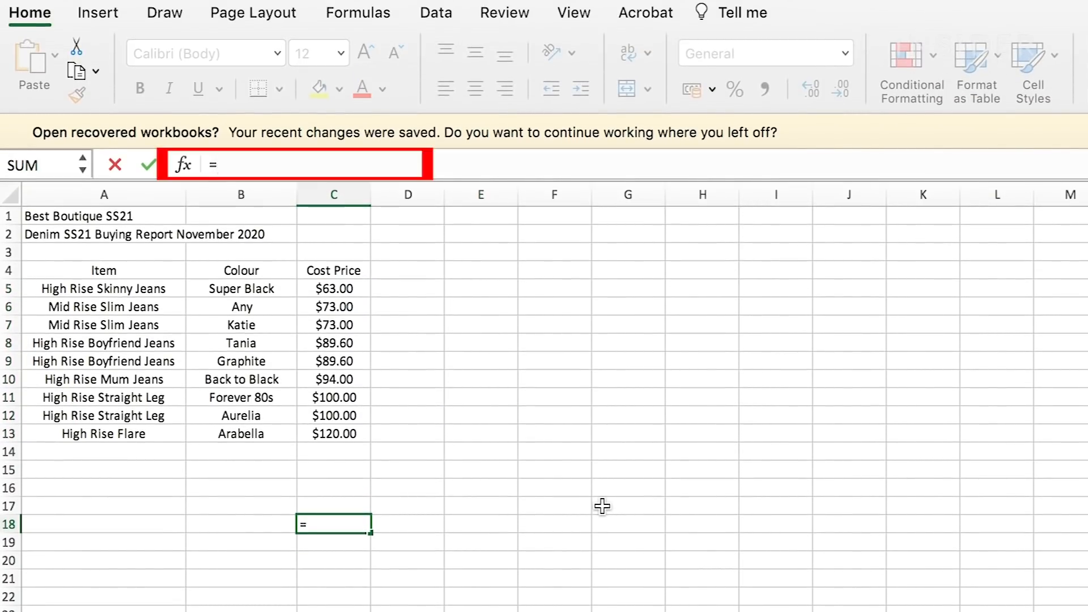
pyautogui.write('C5')
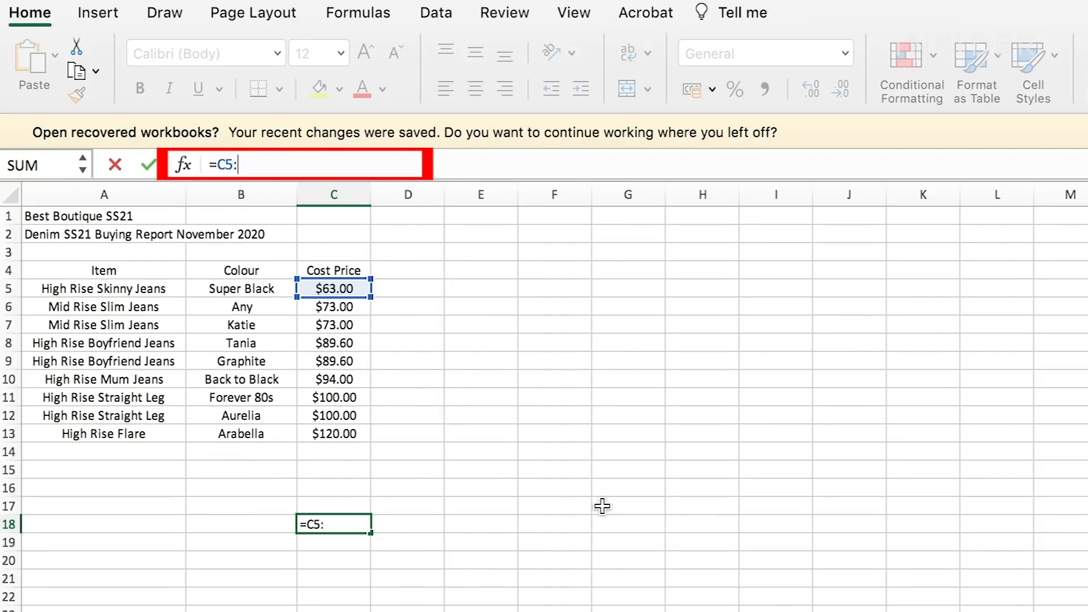
pyautogui.write(':H13')
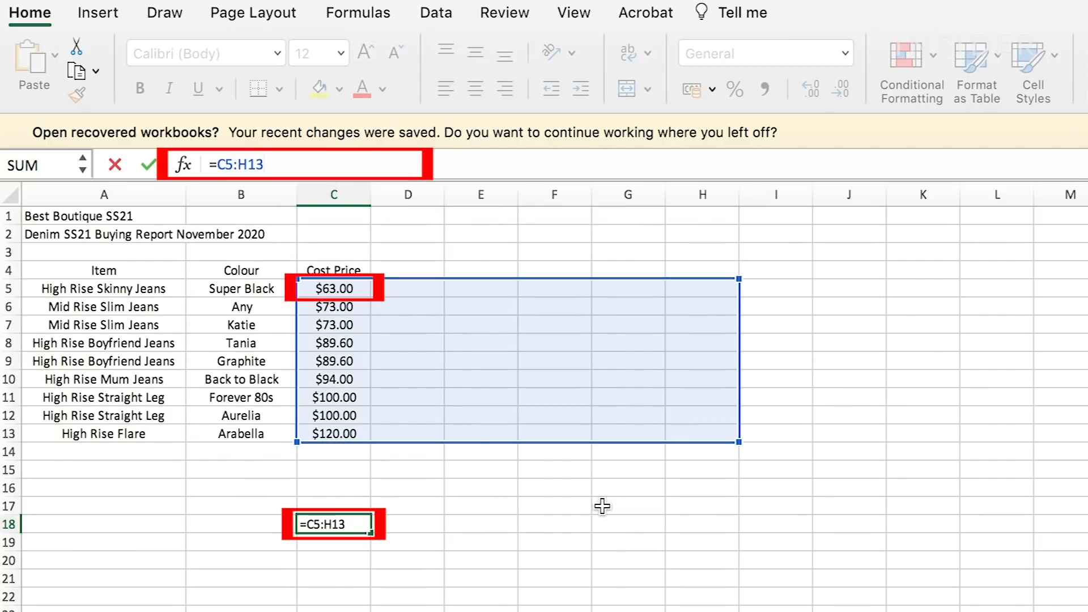
pyautogui.press('Return')
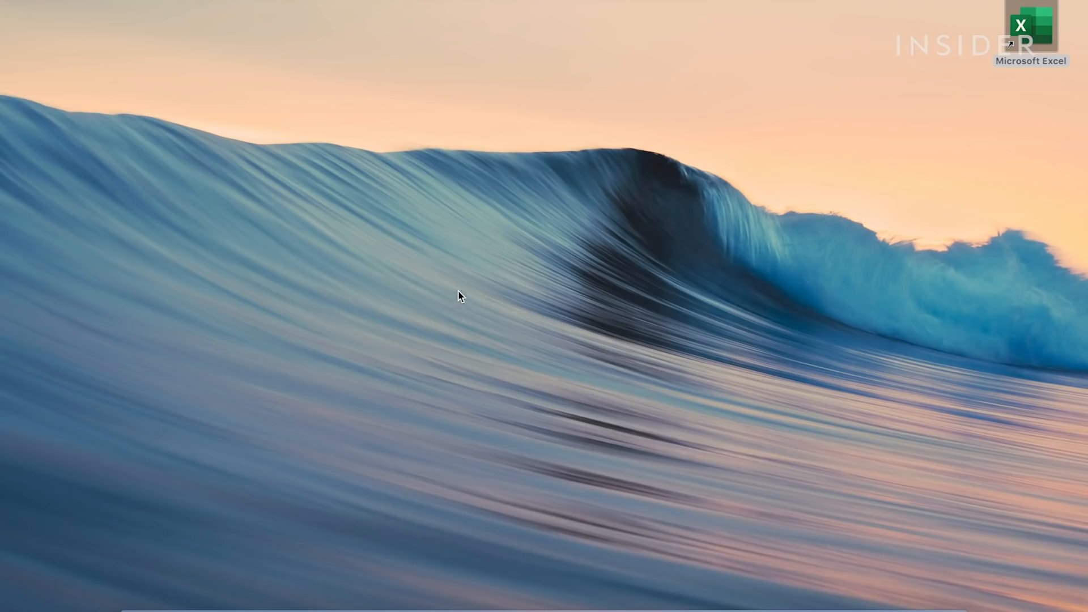
# - Launch Microsoft Excel from the desktop and create a blank workbook
pyautogui.doubleClick(1025, 23)
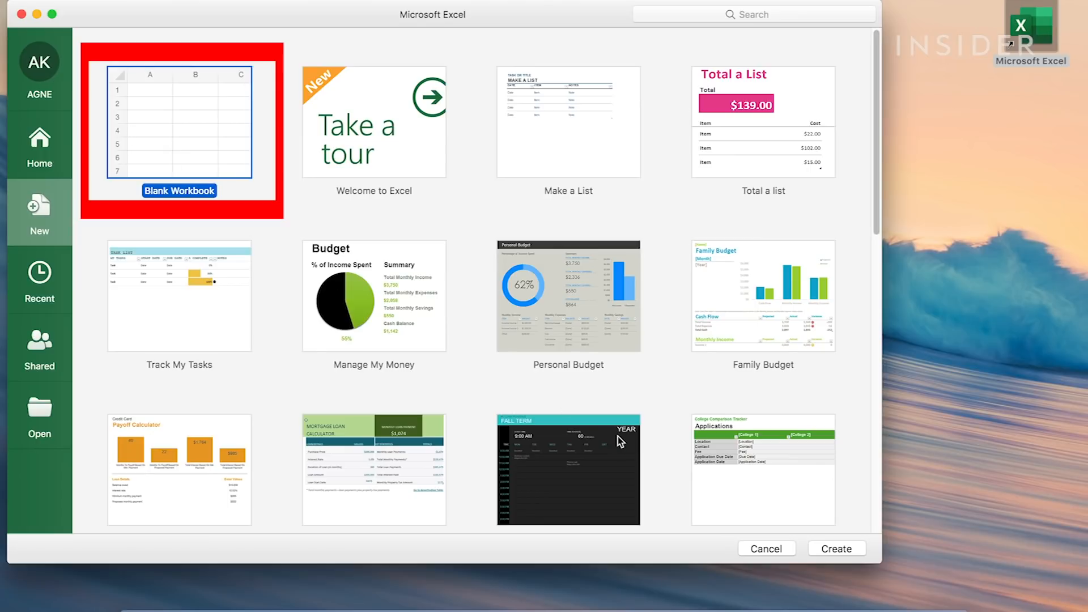
pyautogui.click(850, 548)
# - Enter "Best Boutique SS21" in A1 and "Denim SS21 Buying Report November 2020" in A2
pyautogui.write('Best Boutique SS21')
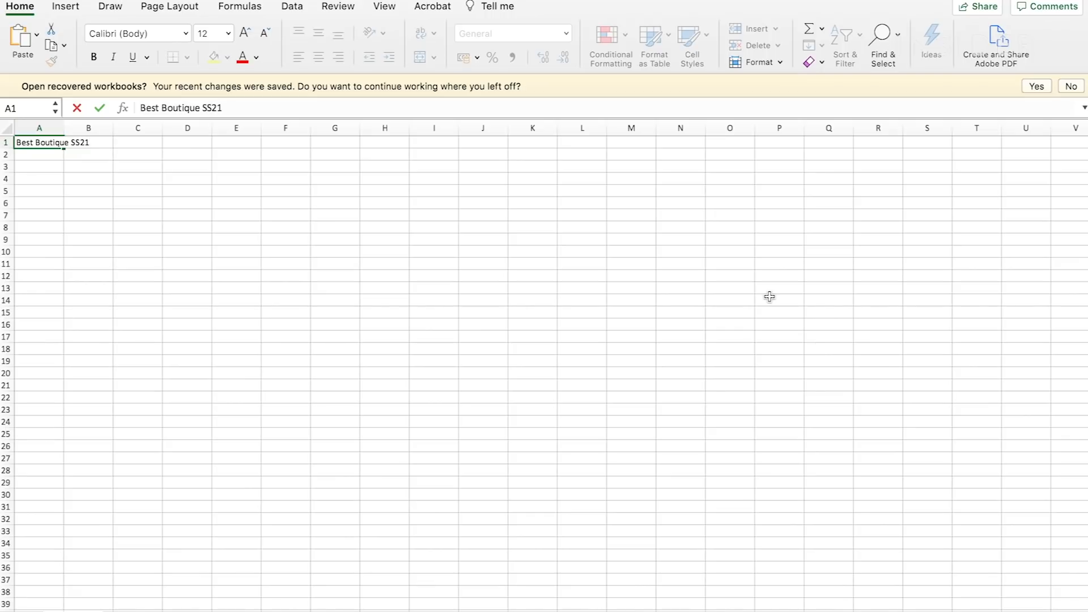
pyautogui.press('Return')
pyautogui.write('Denim SS21 Buying Report November 2020')
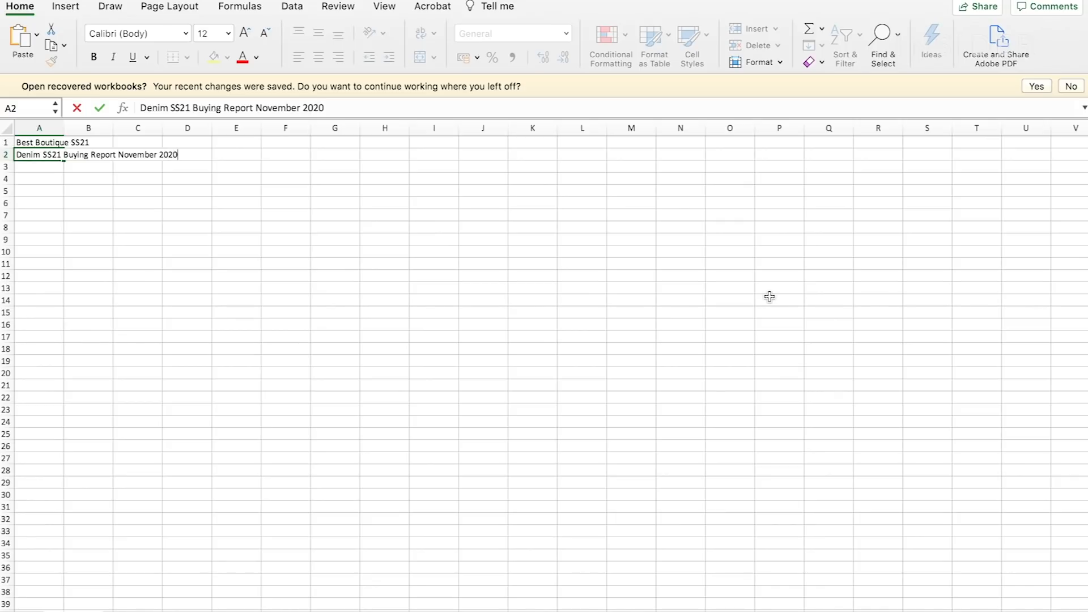
pyautogui.press('Return')
pyautogui.press('Return')
# - List the nine jeans styles from High Rise Skinny Jeans to High Rise Flare under an "Item" heading in A4, and widen column A to fit
pyautogui.write('Item')
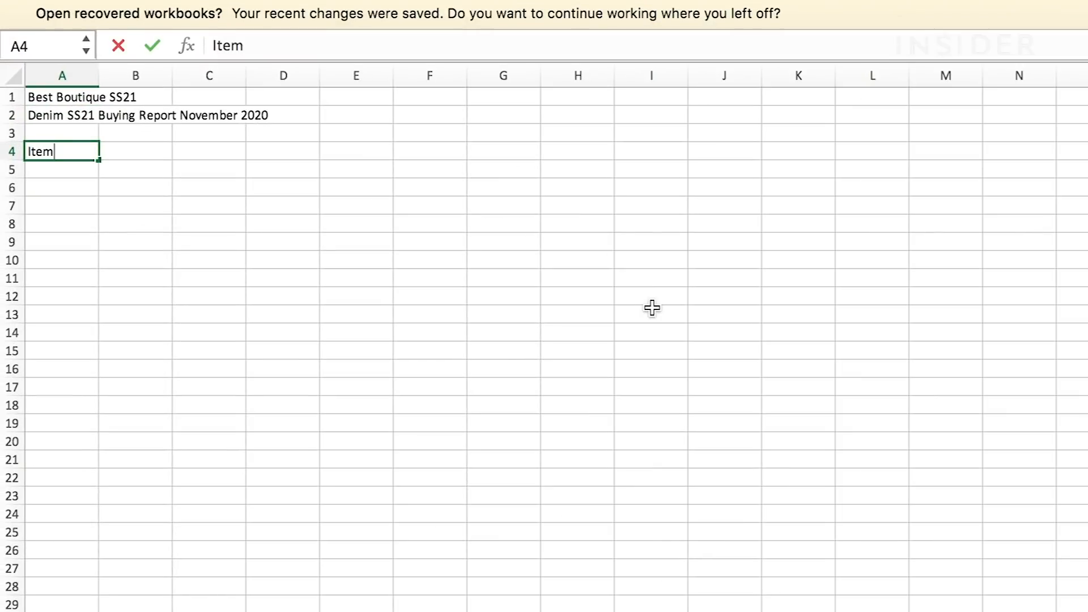
pyautogui.press('Return')
pyautogui.write('High Rise Skinny Jeans Mid Rise Slim Jeans Mid Rise Slim Jeans High Rise Boyfriend Jeans High Rise Boyfriend Jeans High Rise Mum Jeans High Rise Str')
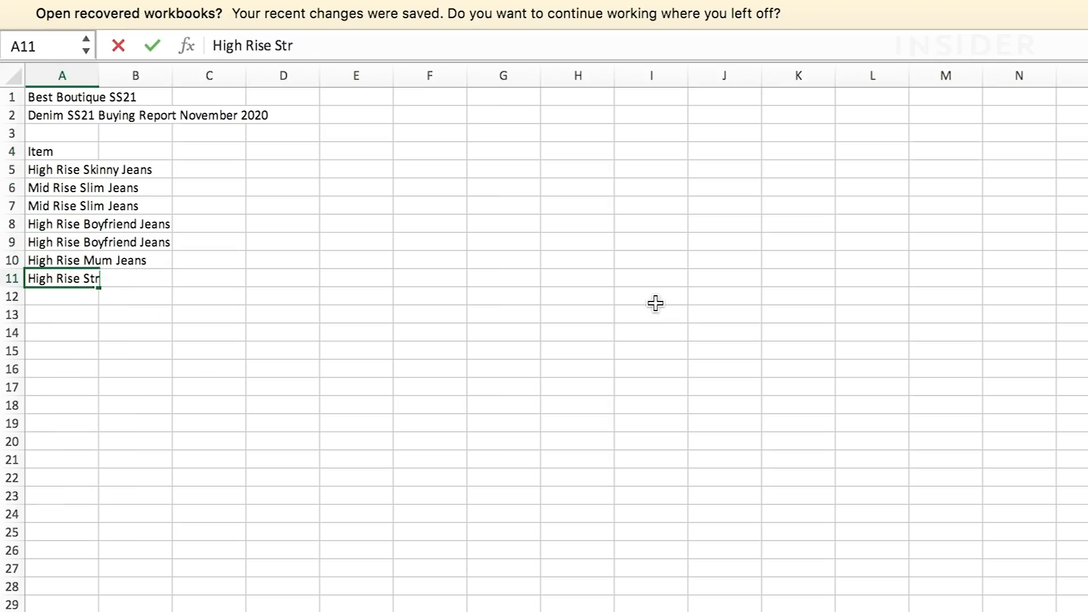
pyautogui.write('aight Leg High Rise Straight Leg High Rise Flare')
pyautogui.press('Return')
pyautogui.moveTo(99, 76); pyautogui.dragTo(178, 75)
# - Add a "Colour" heading in B4 with the nine colour names from Super Black to Arabella below it, and widen column B
pyautogui.click(210, 151)
pyautogui.write('Colour')
pyautogui.press('Return')
pyautogui.write('Super Black Anya Katie Tania Graphite Back to ')
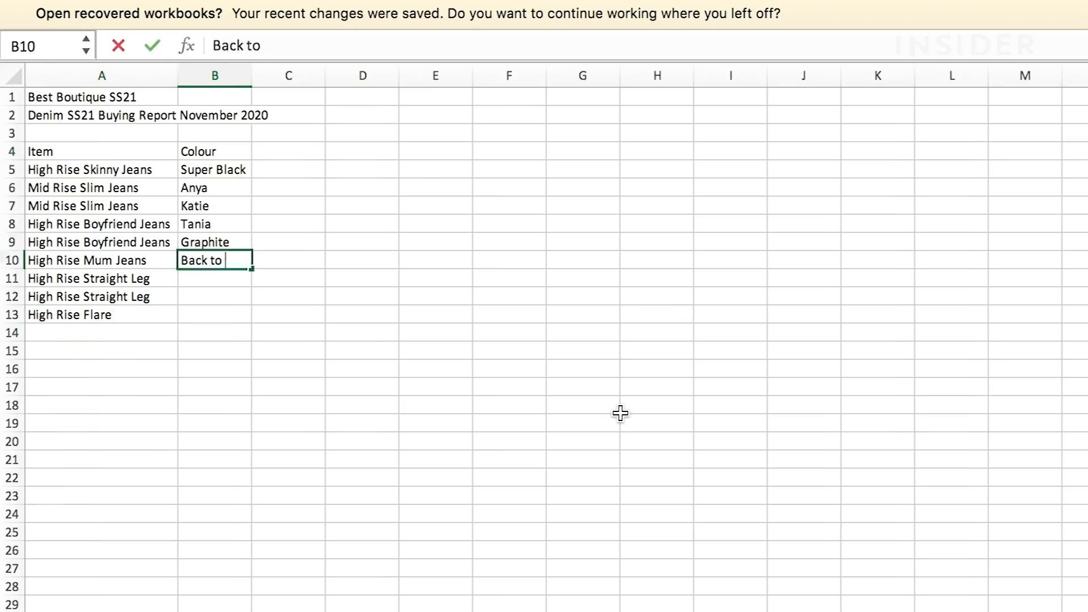
pyautogui.write('Black Forever 80s Aurelia Arabella')
pyautogui.press('Return')
pyautogui.moveTo(252, 75); pyautogui.dragTo(276, 76)
# - Enter the heading "Cost Price" in cell C4
pyautogui.click(321, 151)
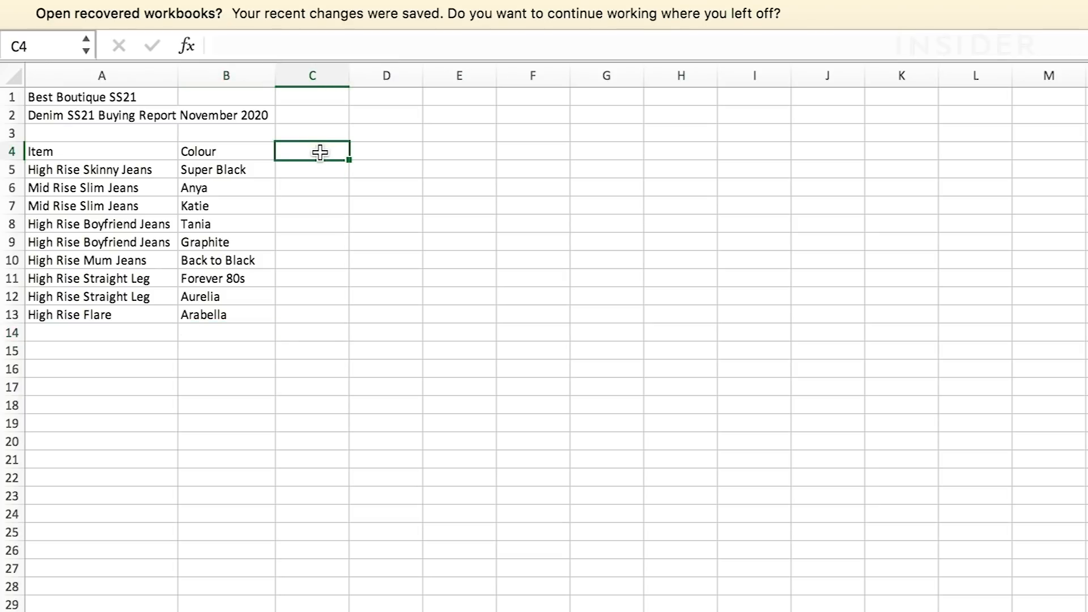
pyautogui.write('Cost Price')
pyautogui.press('Return')
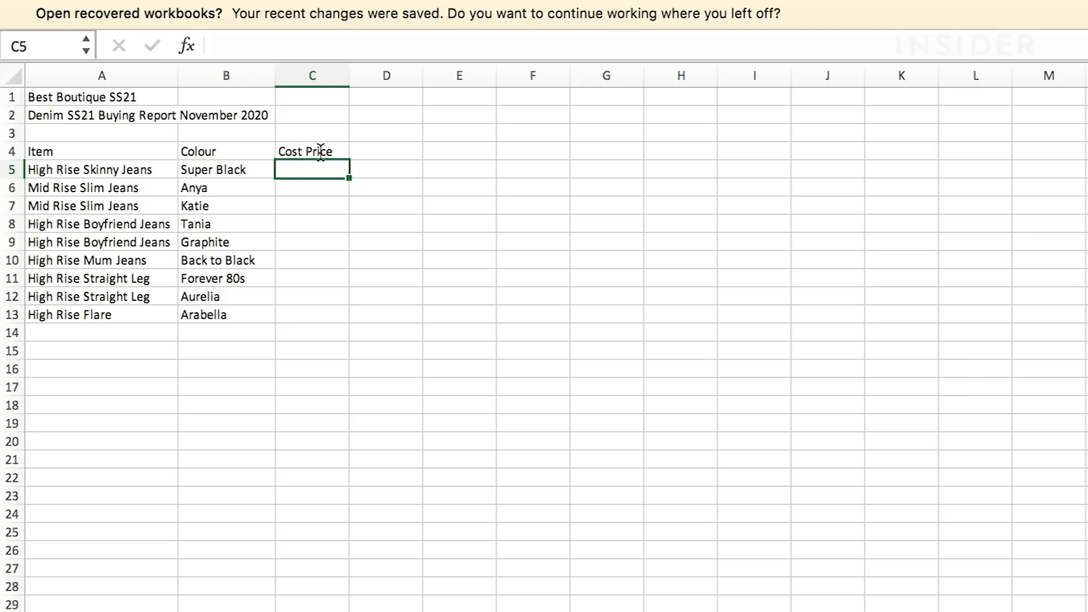
# - Apply the Currency number format to cell C5, the first cell under Cost Price
pyautogui.doubleClick(313, 172)
pyautogui.click(312, 188)
pyautogui.click(310, 168)
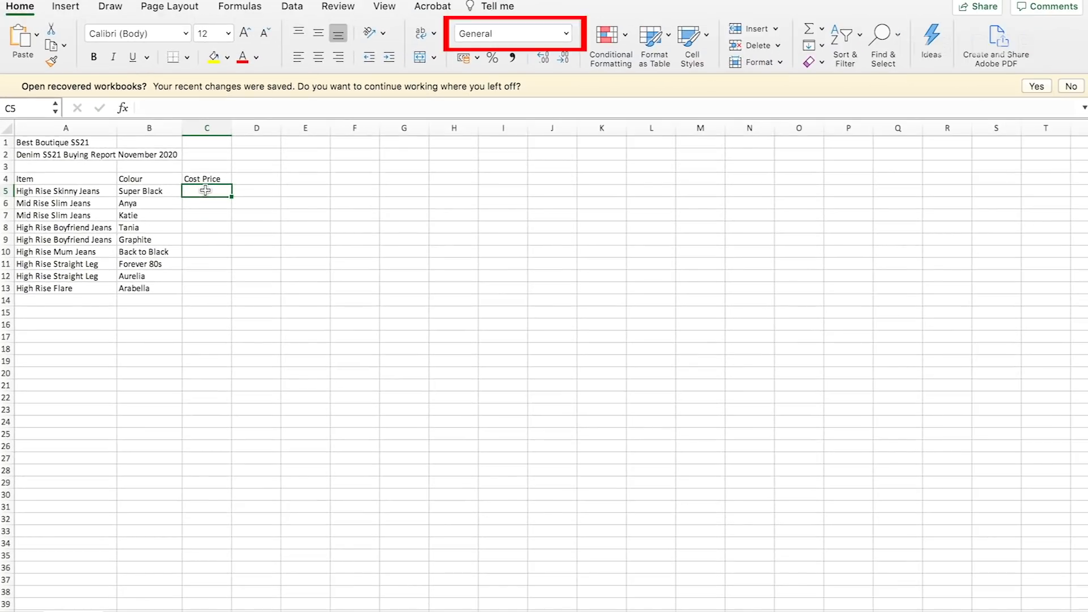
pyautogui.click(566, 33)
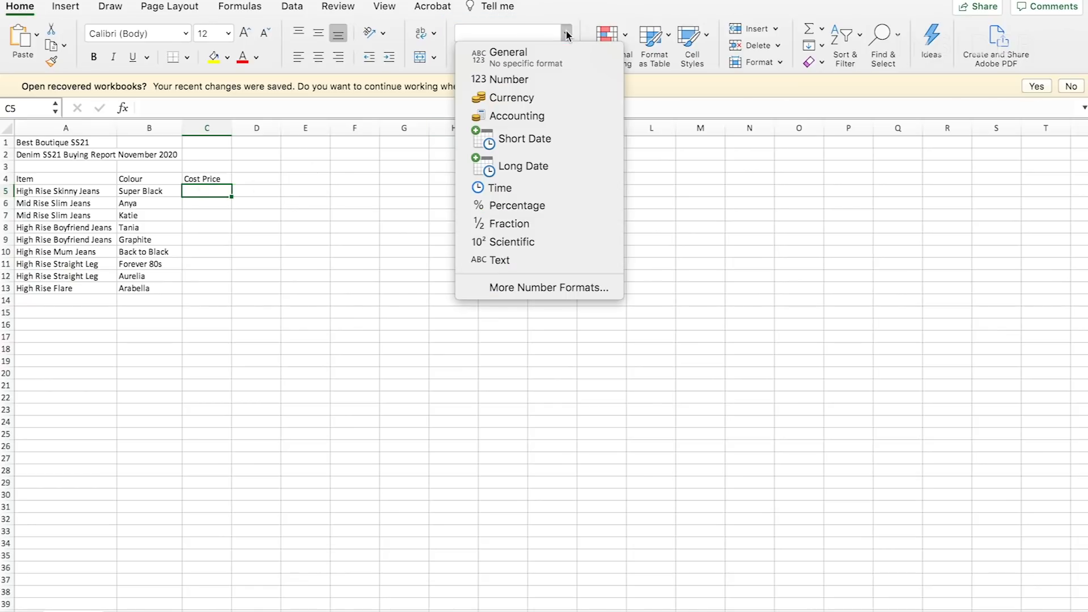
pyautogui.click(532, 98)
# - Enter the cost prices 63, 73, 73, 89.6, 89.6, 94, 100, 100 and 120 in C5:C13
pyautogui.write('63')
pyautogui.press('Return')
pyautogui.write('73')
pyautogui.press('Return')
pyautogui.write('73')
pyautogui.press('Return')
pyautogui.write('89.6')
pyautogui.press('Return')
pyautogui.write('89.6')
pyautogui.press('Return')
pyautogui.write('94')
pyautogui.press('Return')
# - Apply the Currency number format to the remaining cost prices in C6:C13
pyautogui.moveTo(224, 204); pyautogui.dragTo(222, 289)
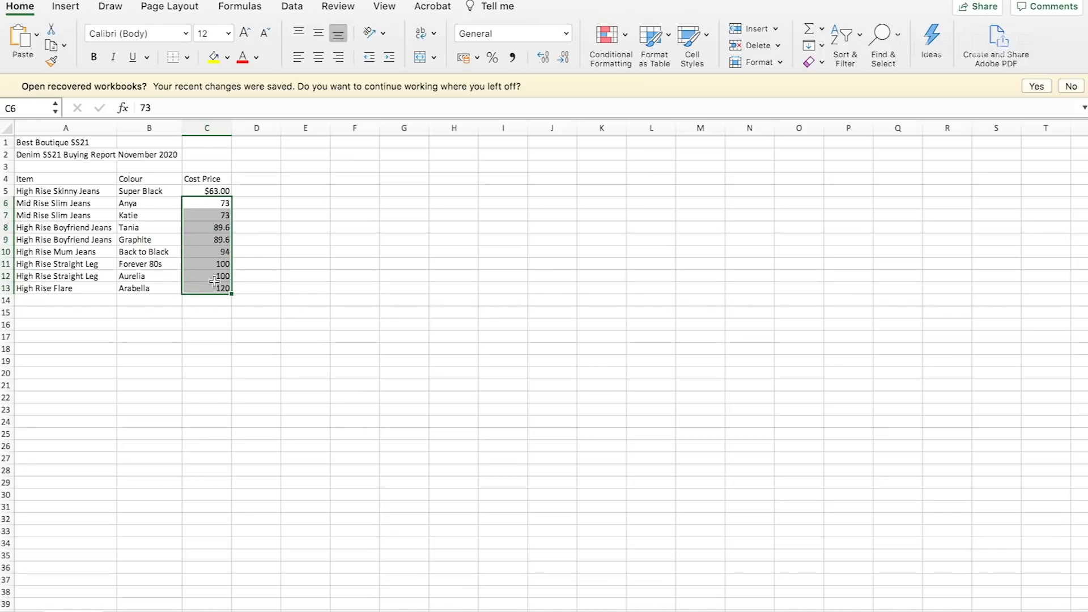
pyautogui.click(569, 39)
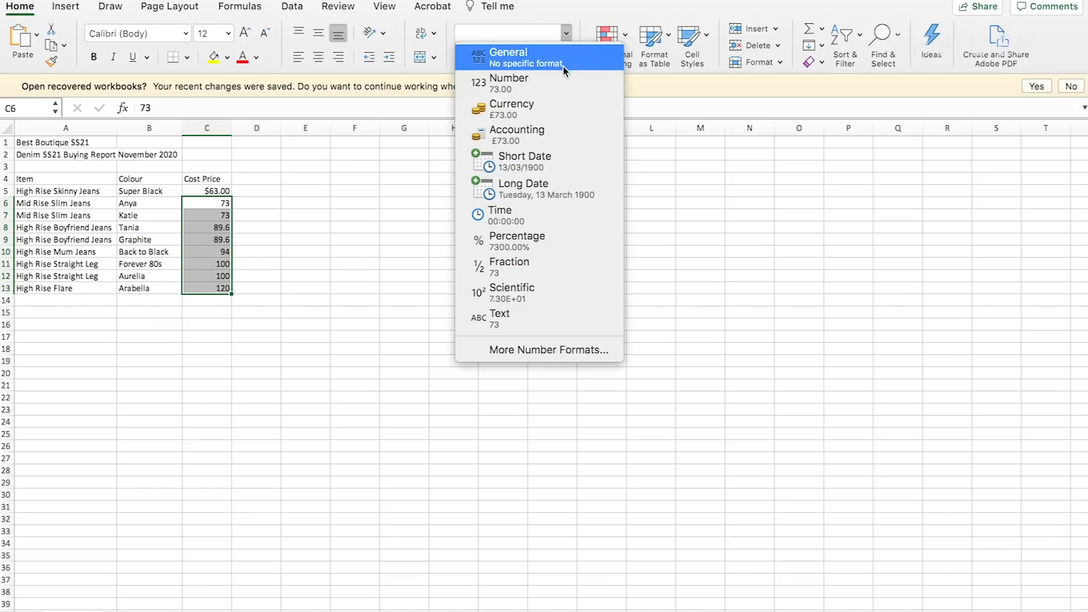
pyautogui.click(556, 116)
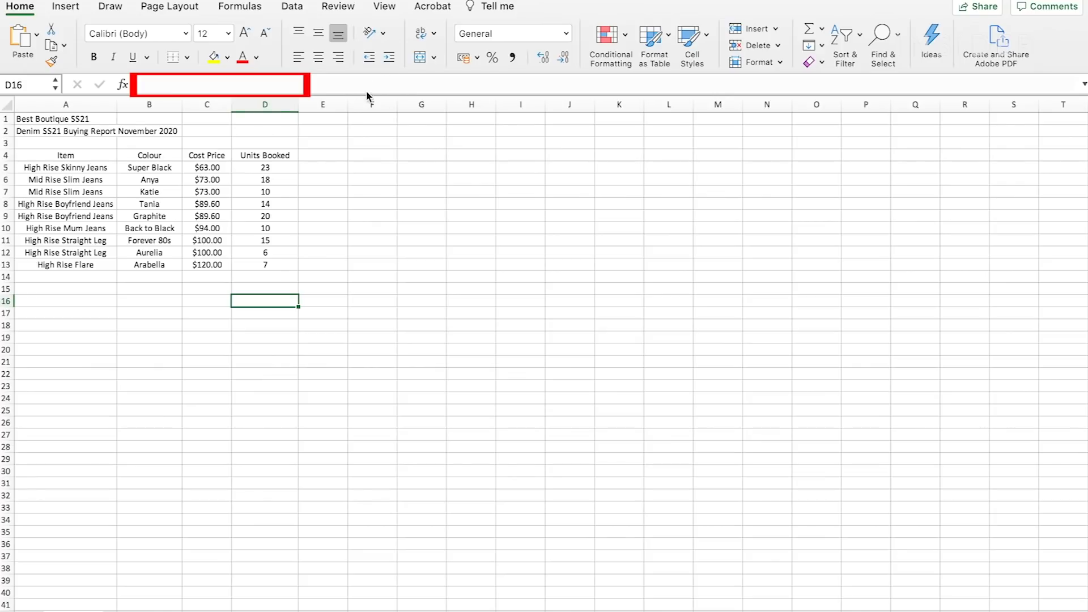
# - Enter the formula =SUM(D5:D13) in cell D16 to total the Units Booked column
pyautogui.click(138, 85)
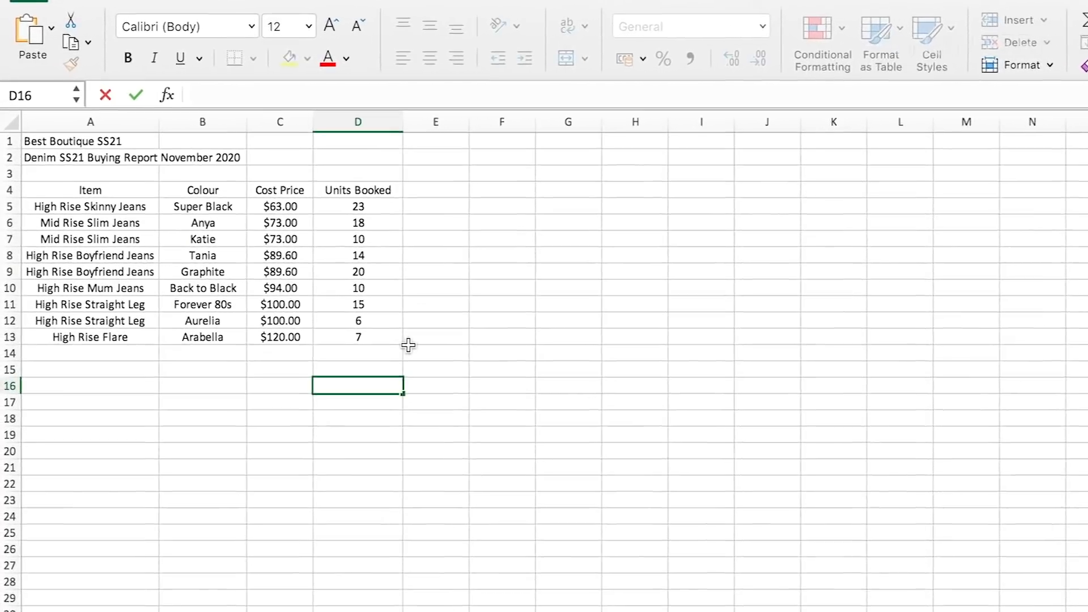
pyautogui.write('=')
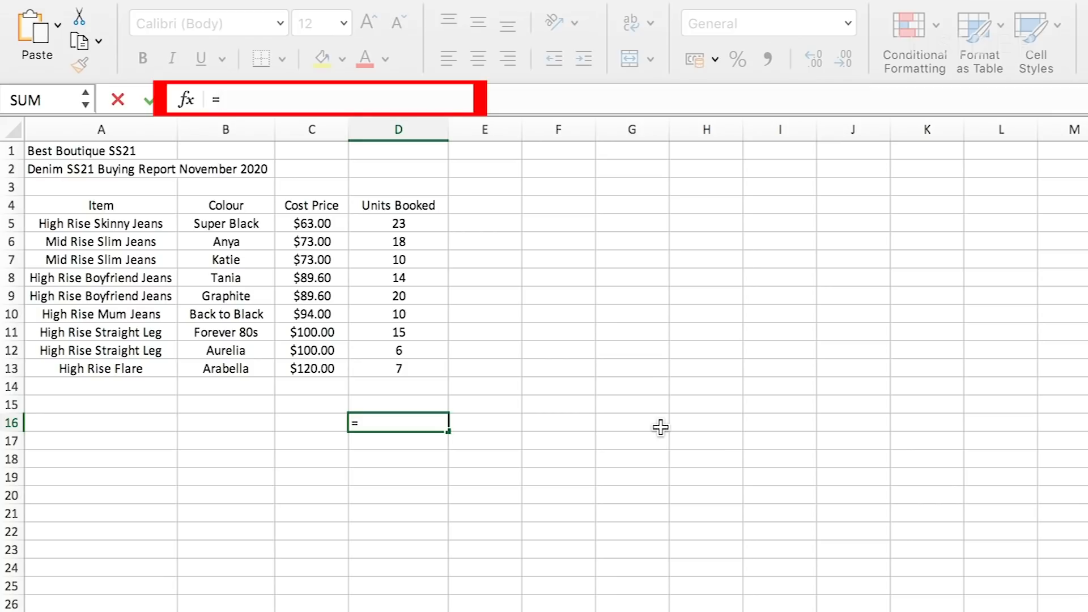
pyautogui.write('SUM')
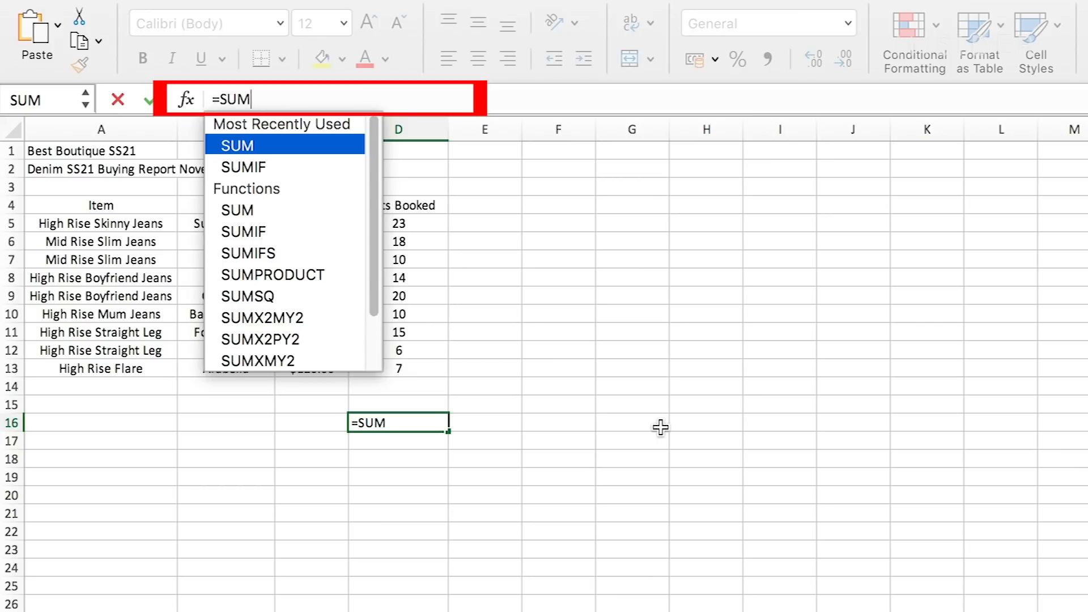
pyautogui.write('(')
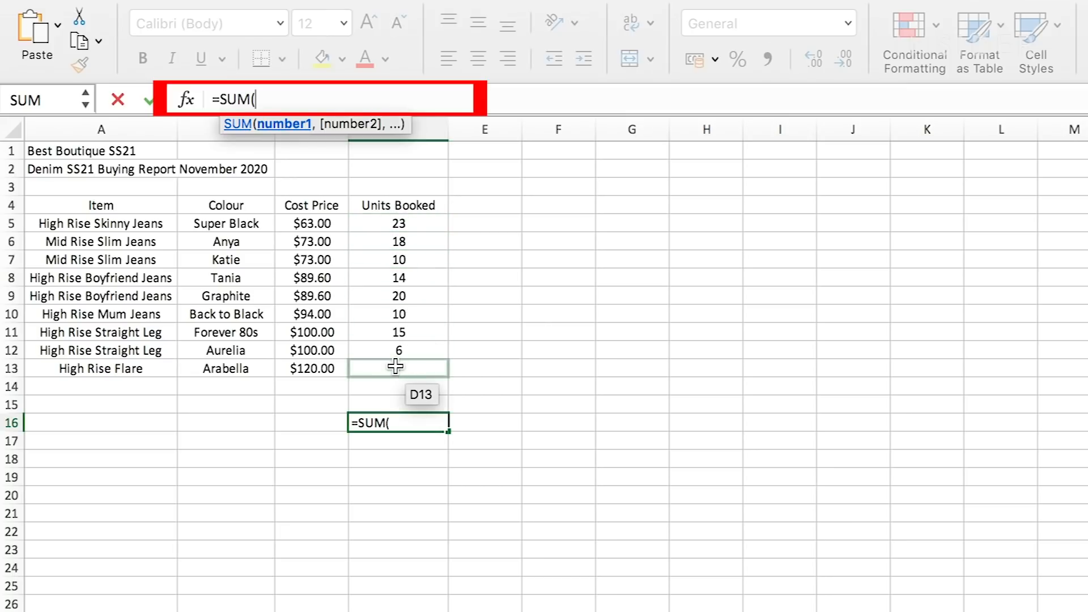
pyautogui.write('D5')
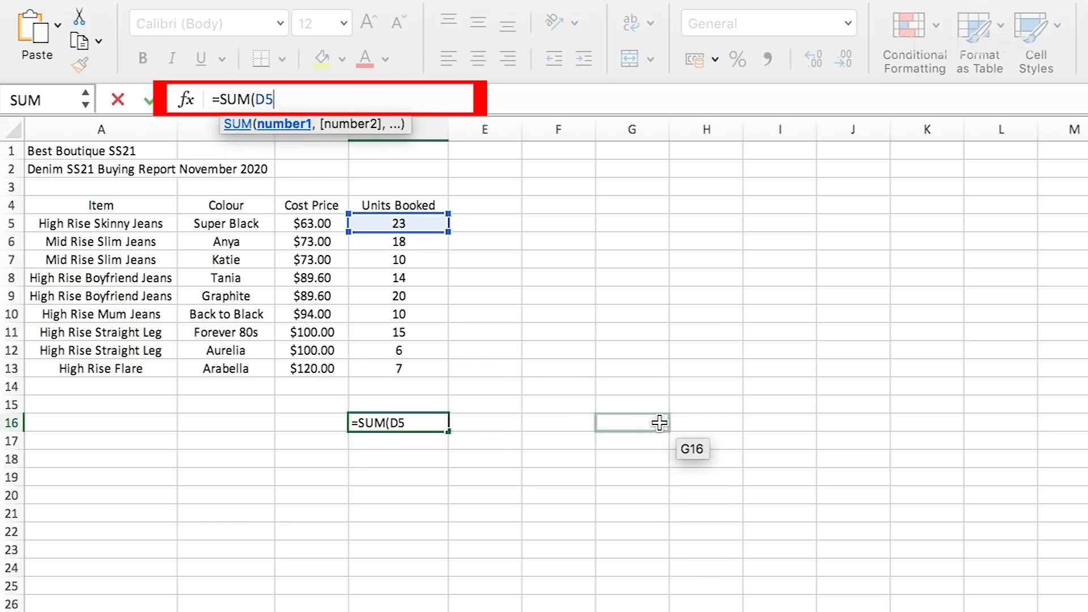
pyautogui.write(':D13')
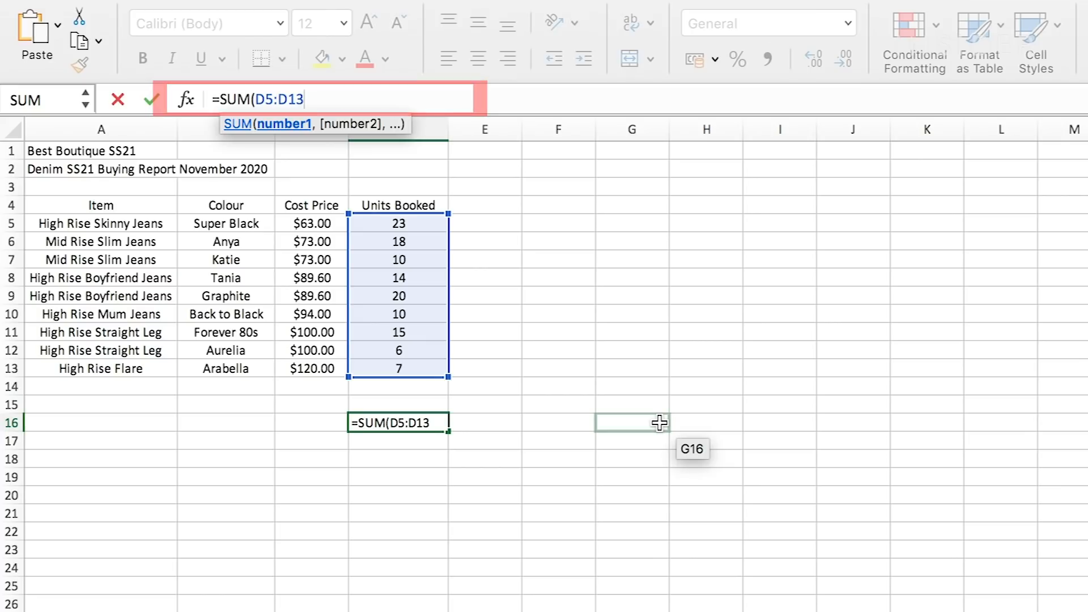
pyautogui.write(')')
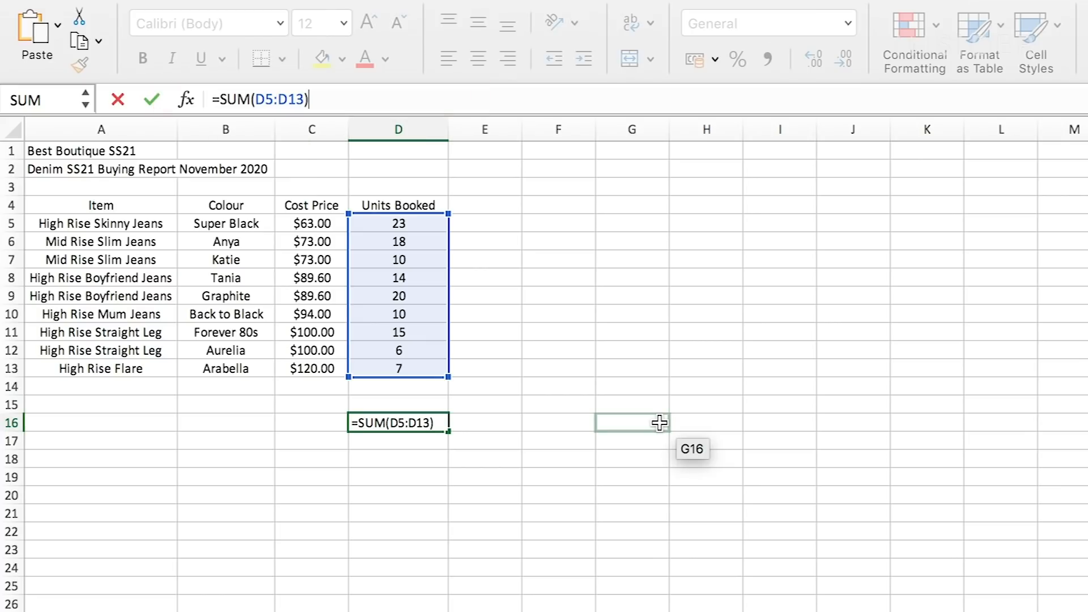
pyautogui.press('Return')
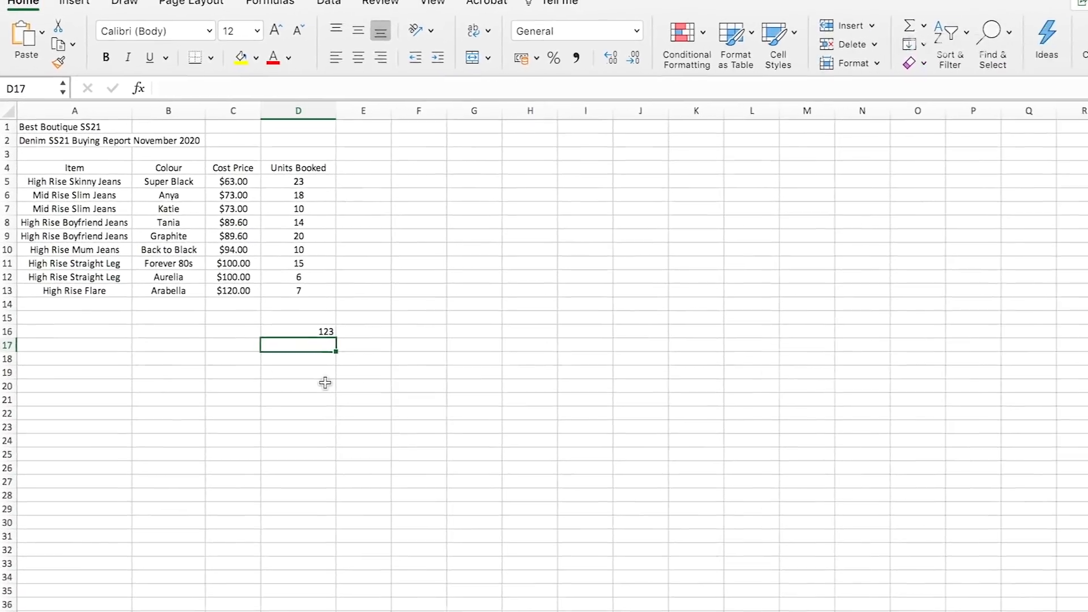
# - Misspell the function name in cell D16 so the formula reads =SM(D5:D13)
pyautogui.press('Up')
pyautogui.click(222, 96)
pyautogui.press('BackSpace')
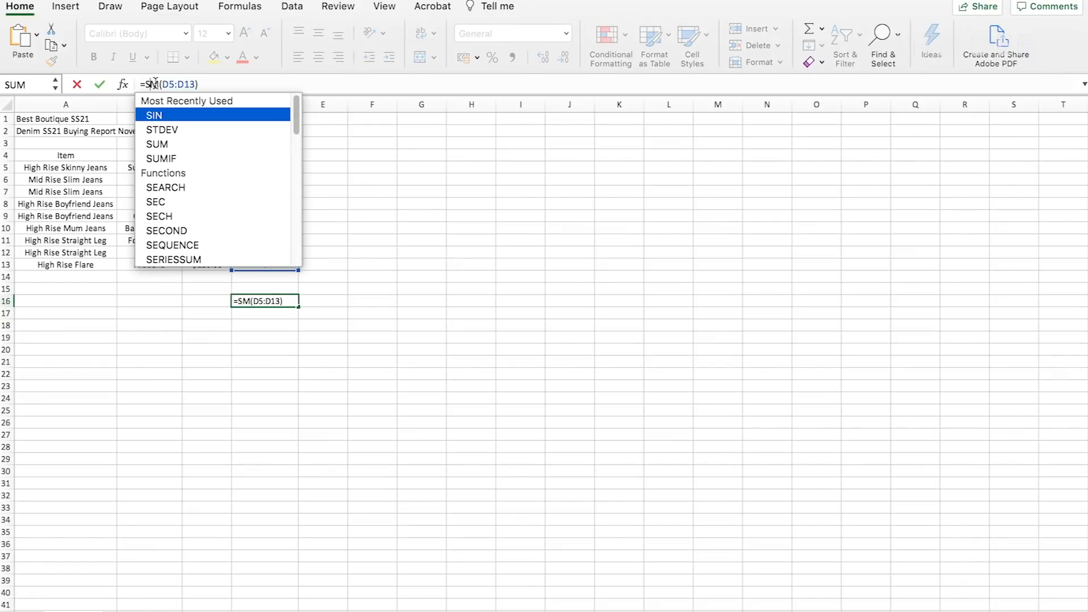
pyautogui.press('Return')
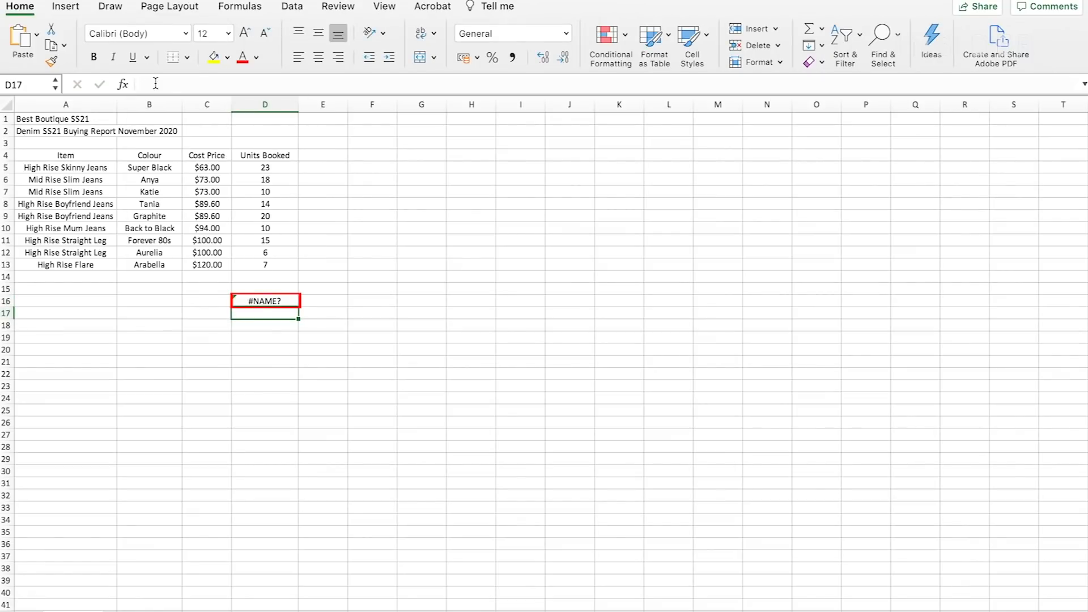
# - Correct the misspelled formula in cell D16 to =SUM(D5:D13)
pyautogui.click(278, 301)
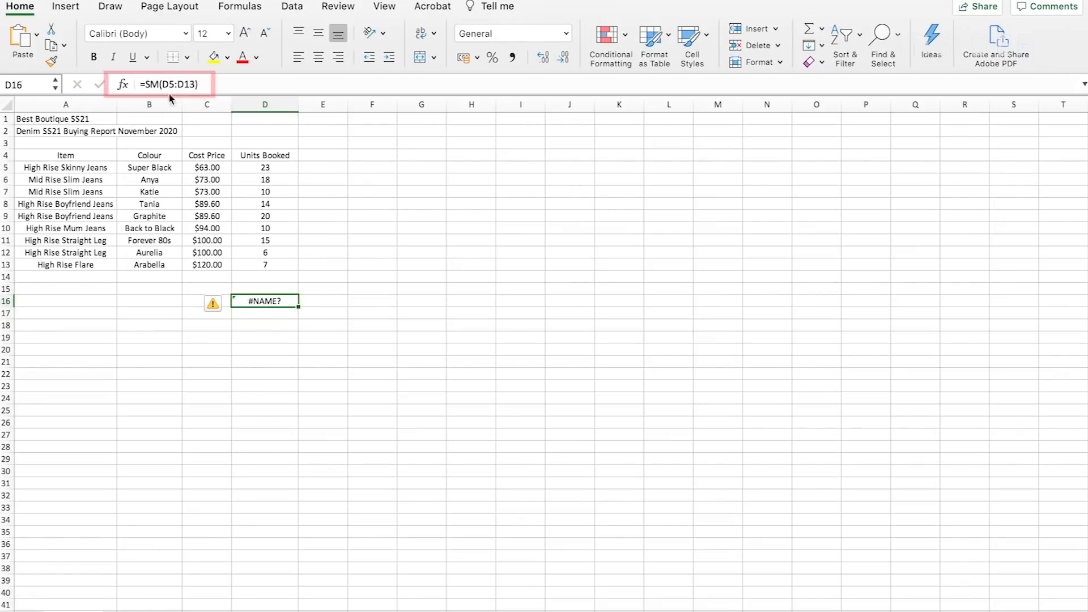
pyautogui.click(150, 84)
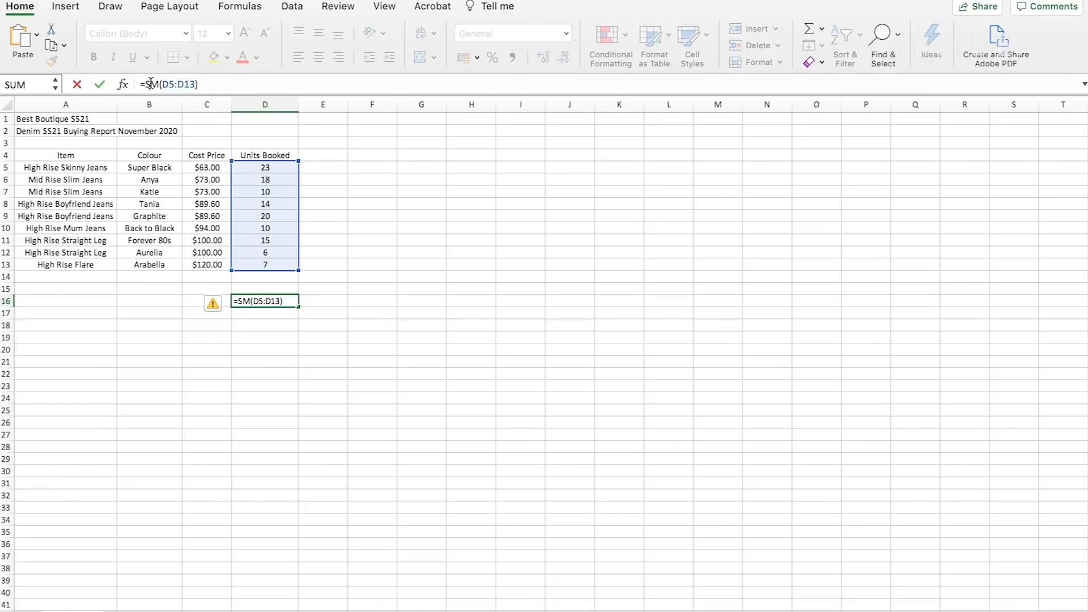
pyautogui.write('U')
pyautogui.press('Return')
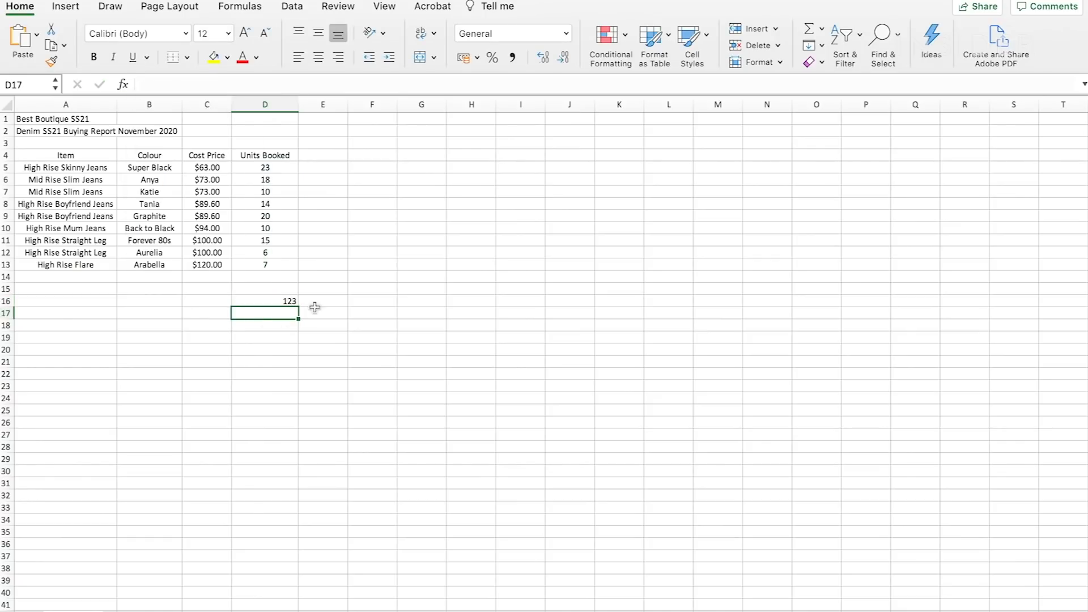
# - Enter the heading "Total Cost" in cell E4
pyautogui.click(332, 155)
pyautogui.write('Total Cost')
pyautogui.press('Return')
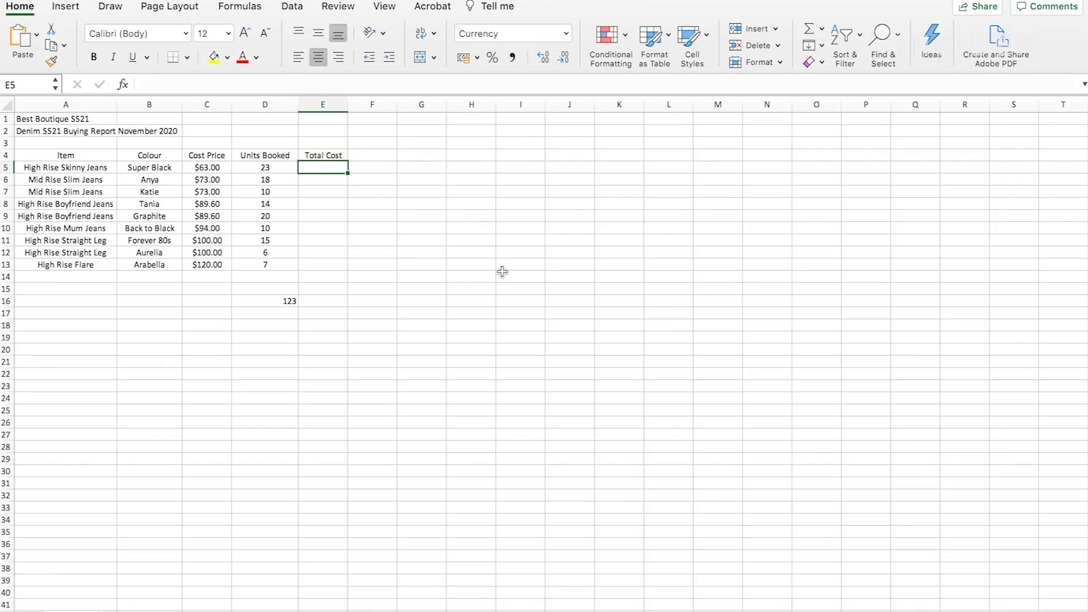
# - Enter the formula =C5*D5 in cell E5 to multiply the cost price by the units booked
pyautogui.click(148, 81)
pyautogui.write('=')
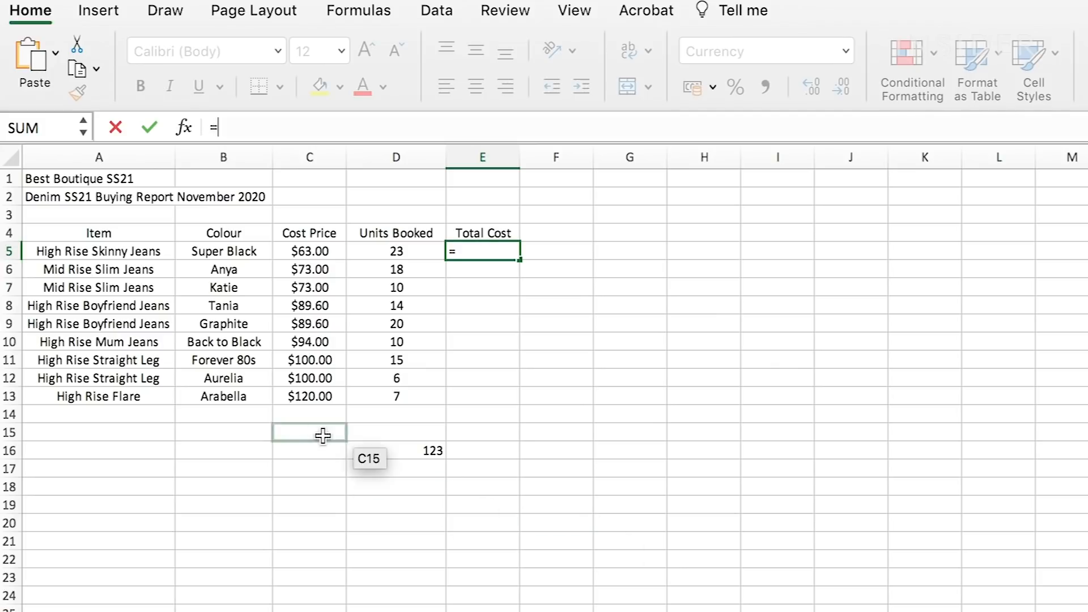
pyautogui.write('C5*D5')
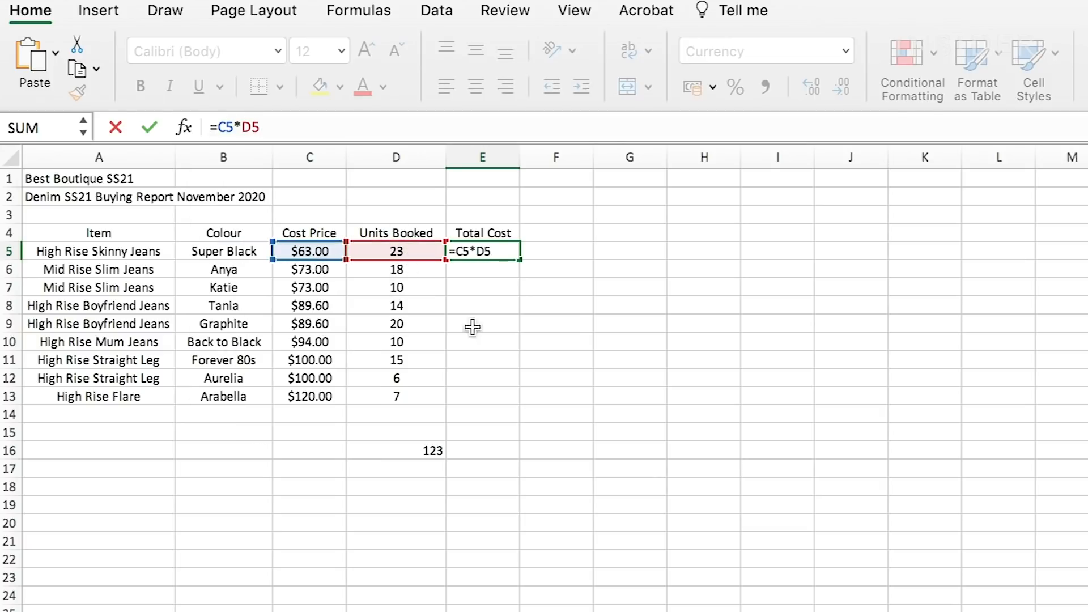
pyautogui.press('Return')
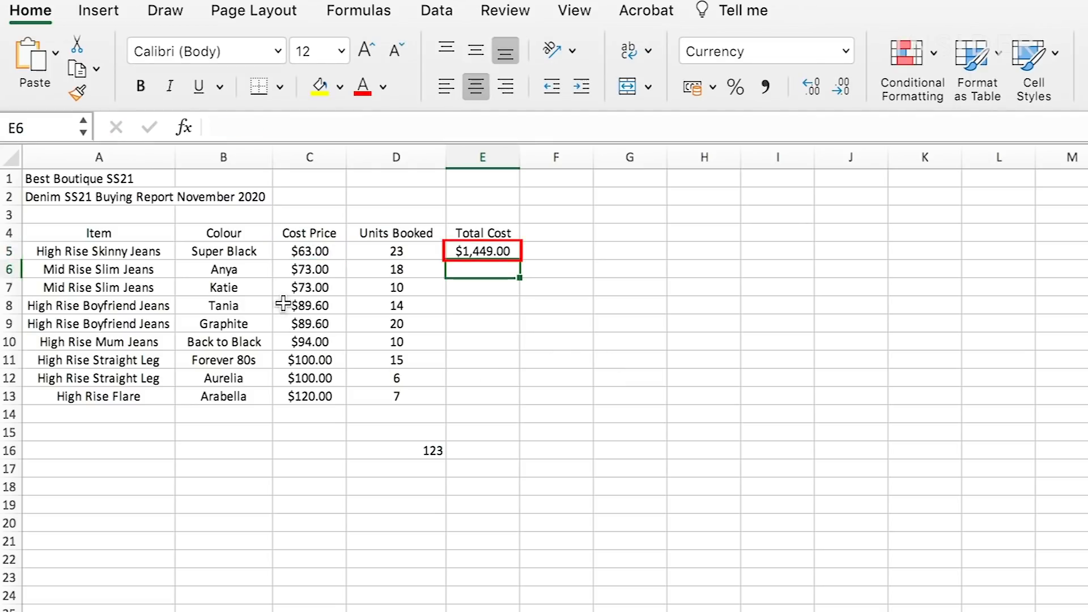
# - Test the Total Cost formula by setting the cost price in C5 to 65, and restore it to 63
pyautogui.click(304, 252)
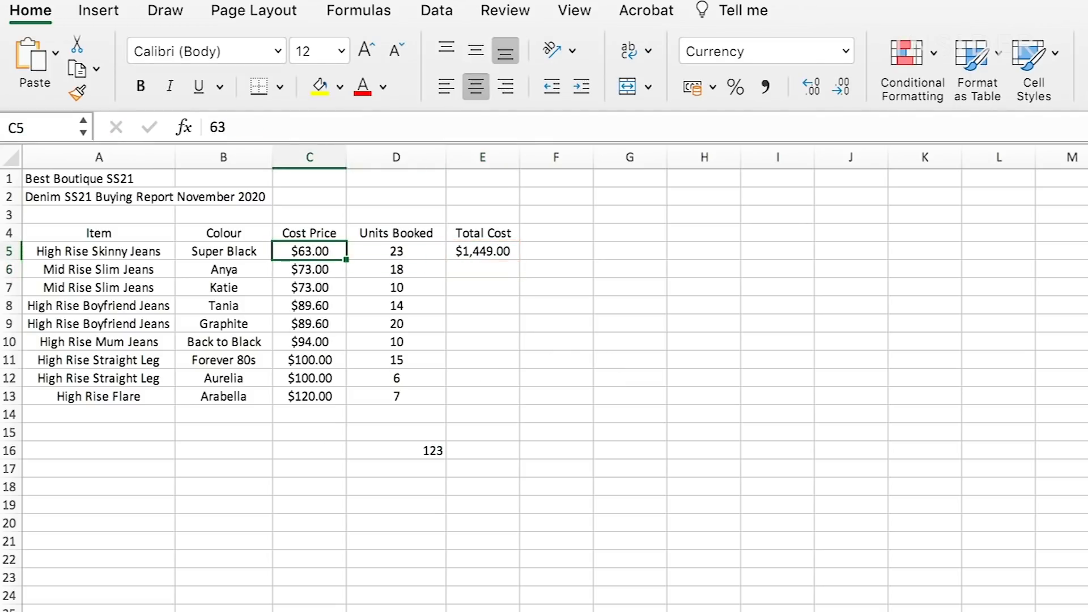
pyautogui.write('65')
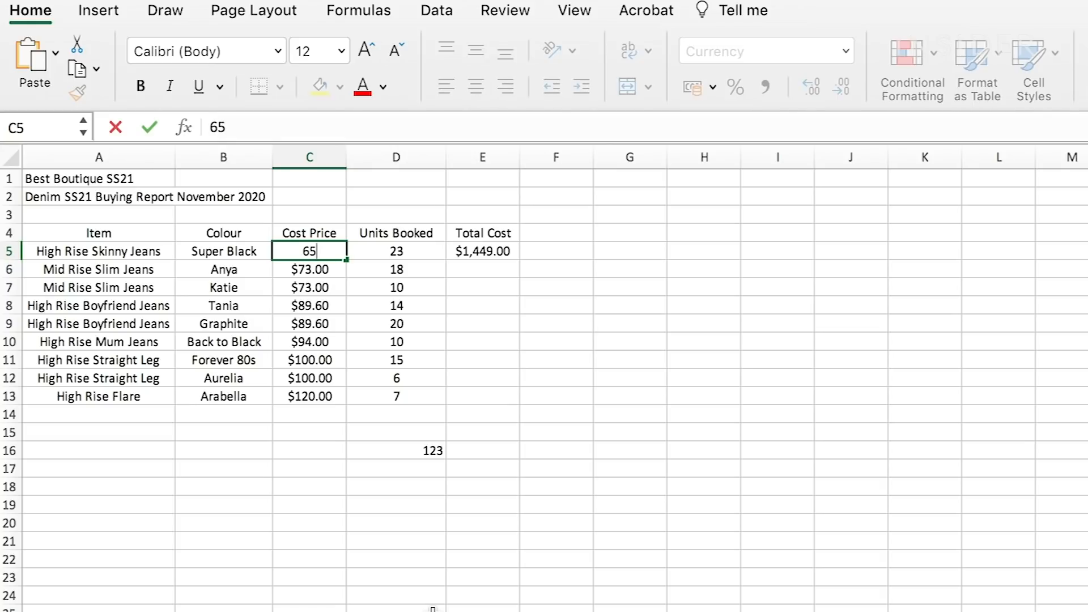
pyautogui.press('Return')
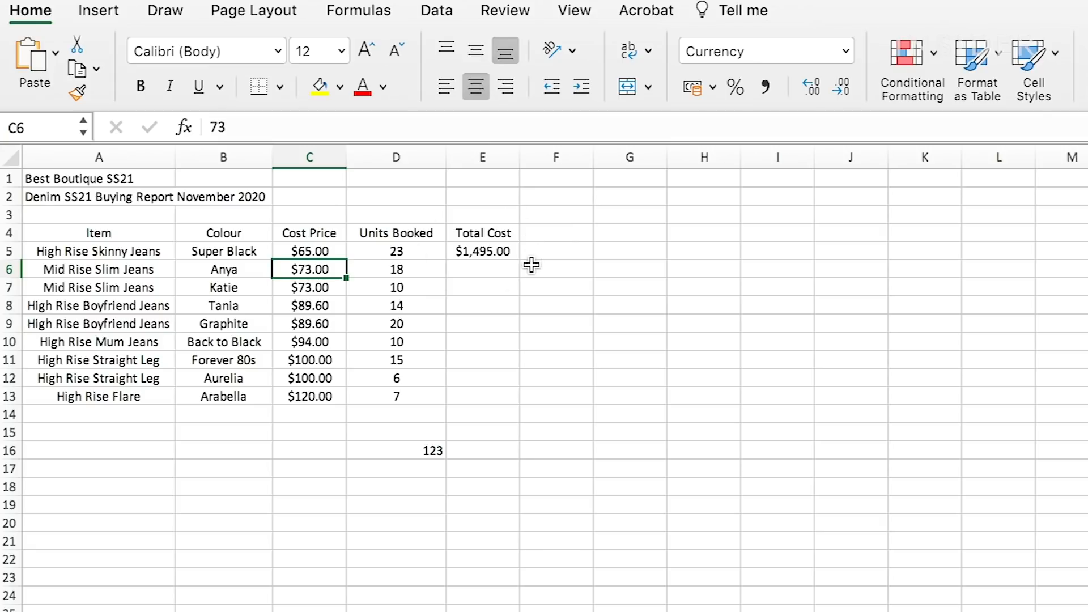
pyautogui.press('Up')
pyautogui.write('63')
pyautogui.press('Return')
# - Fill the Total Cost formula from E5 down through E13
pyautogui.click(490, 253)
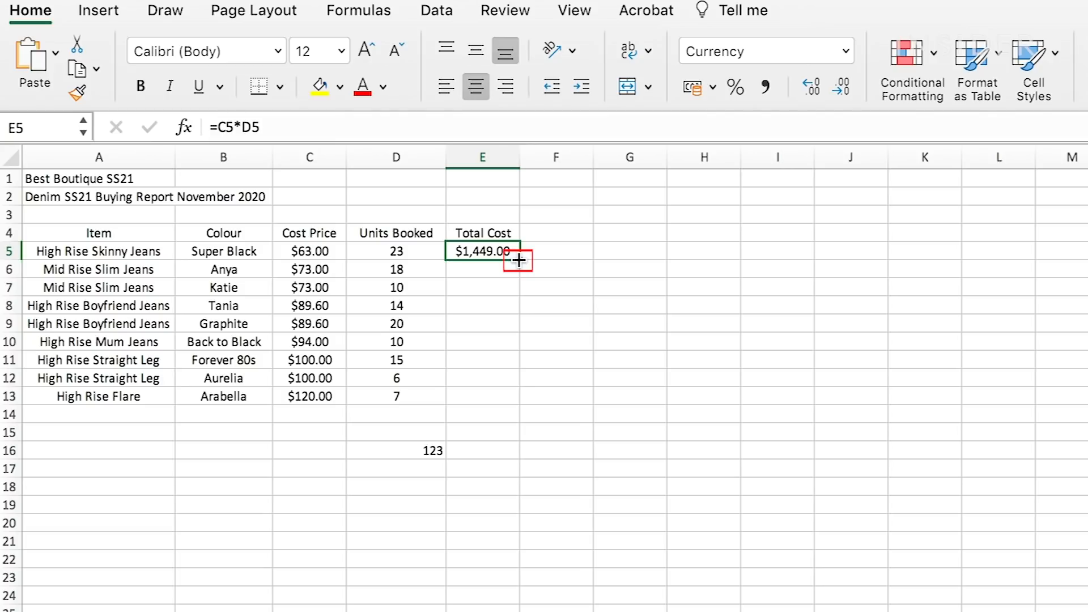
pyautogui.moveTo(519, 259); pyautogui.dragTo(516, 409)
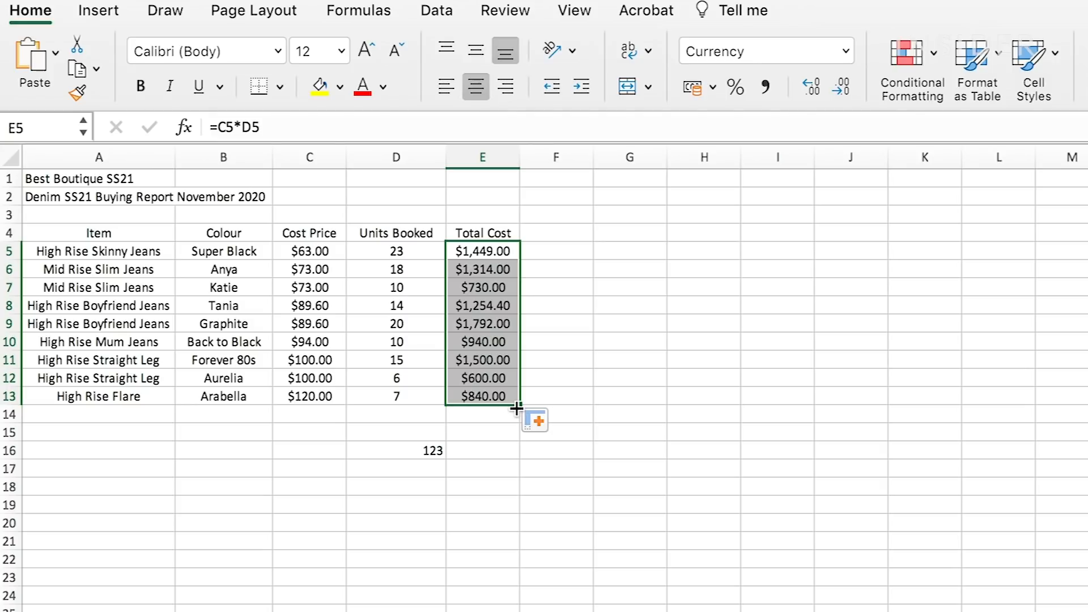
pyautogui.click(532, 464)
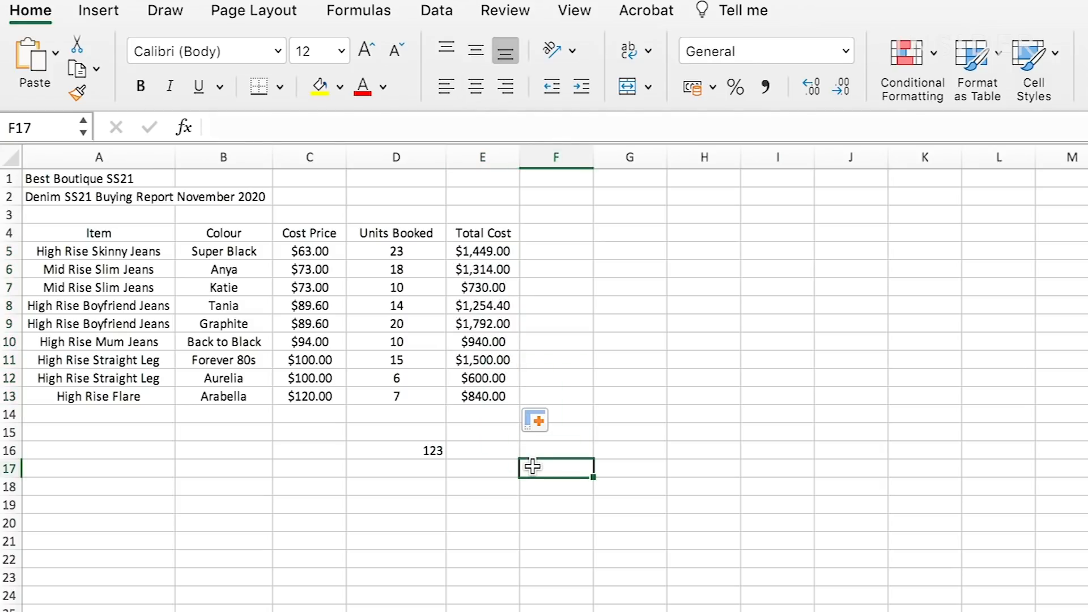
# - Check which cells the Total Cost formula in E10 refers to
pyautogui.click(481, 337)
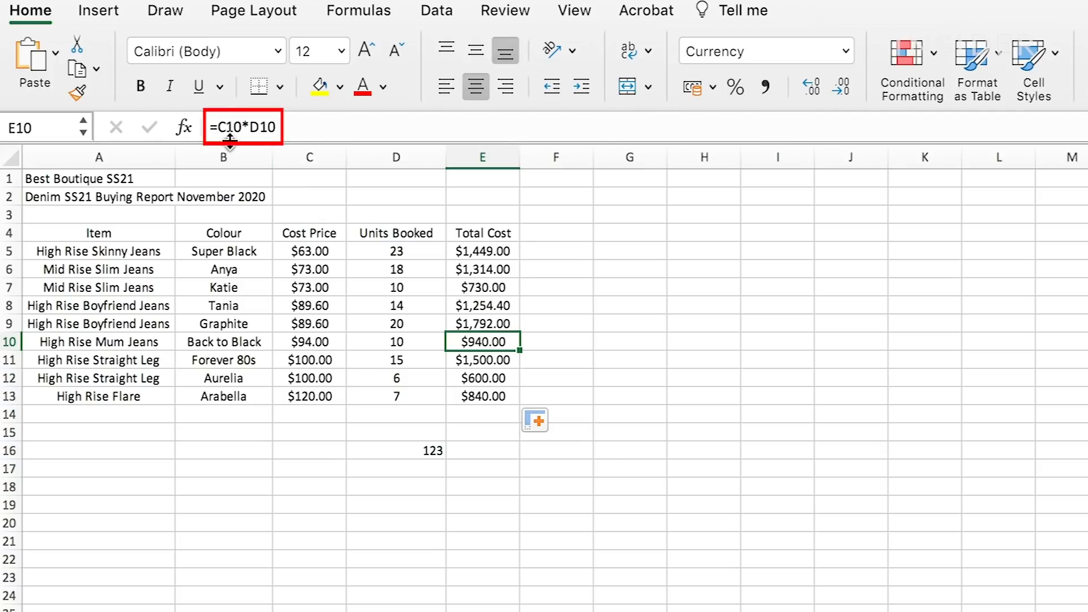
pyautogui.click(278, 127)
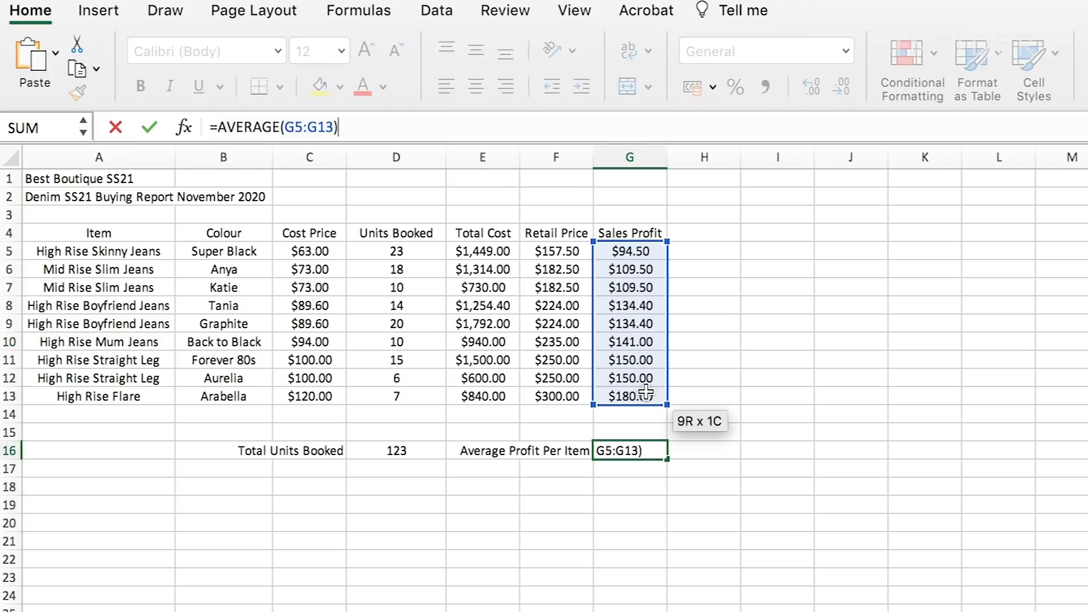
pyautogui.press('Return')
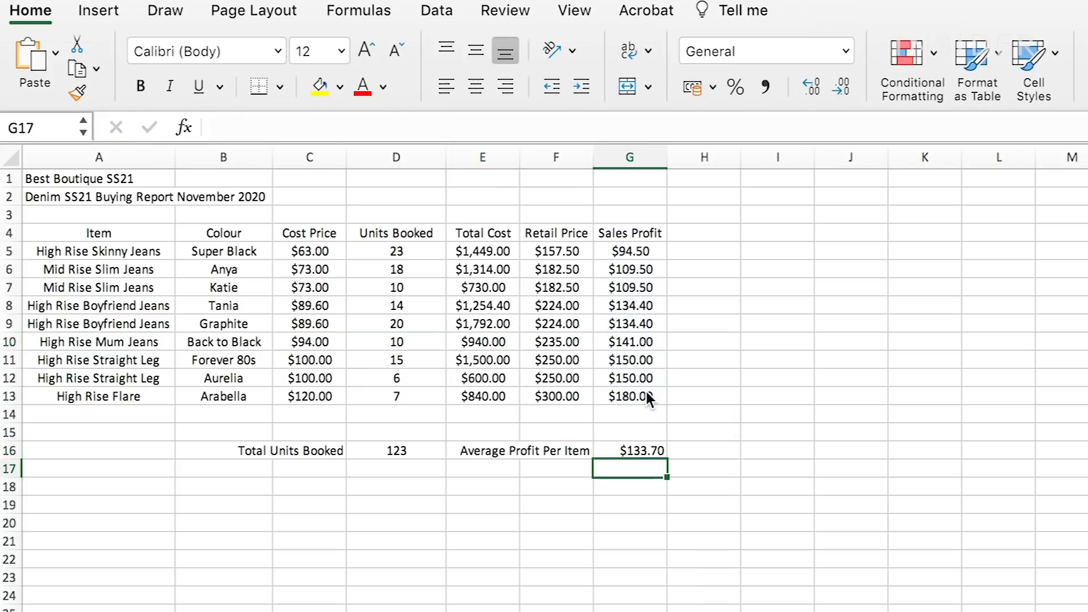
# - Inspect the Average Profit Per Item formula in cell G16
pyautogui.press('Up')
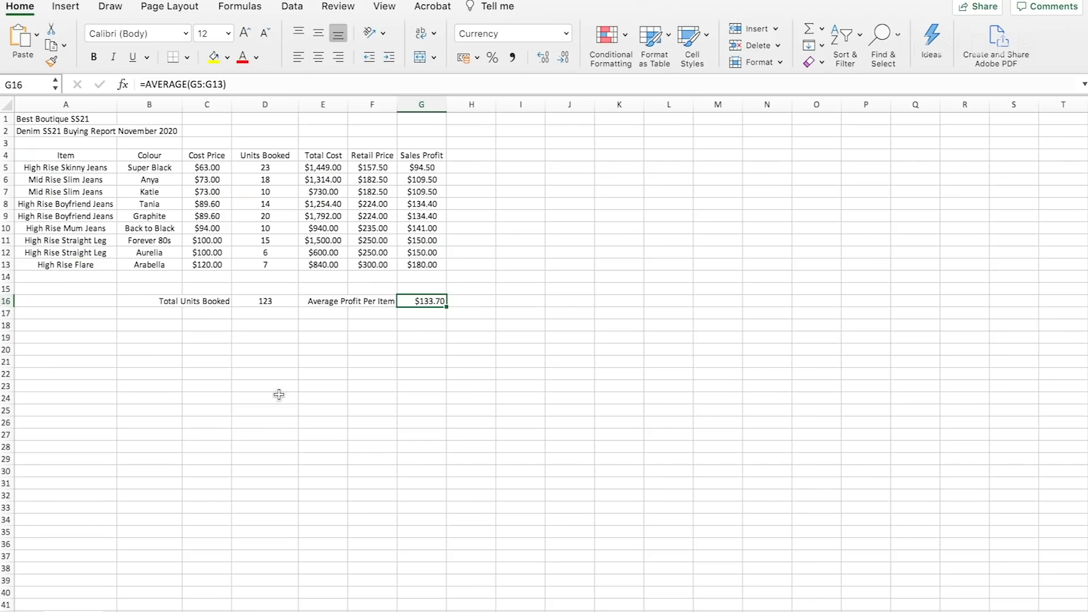
pyautogui.click(279, 395)
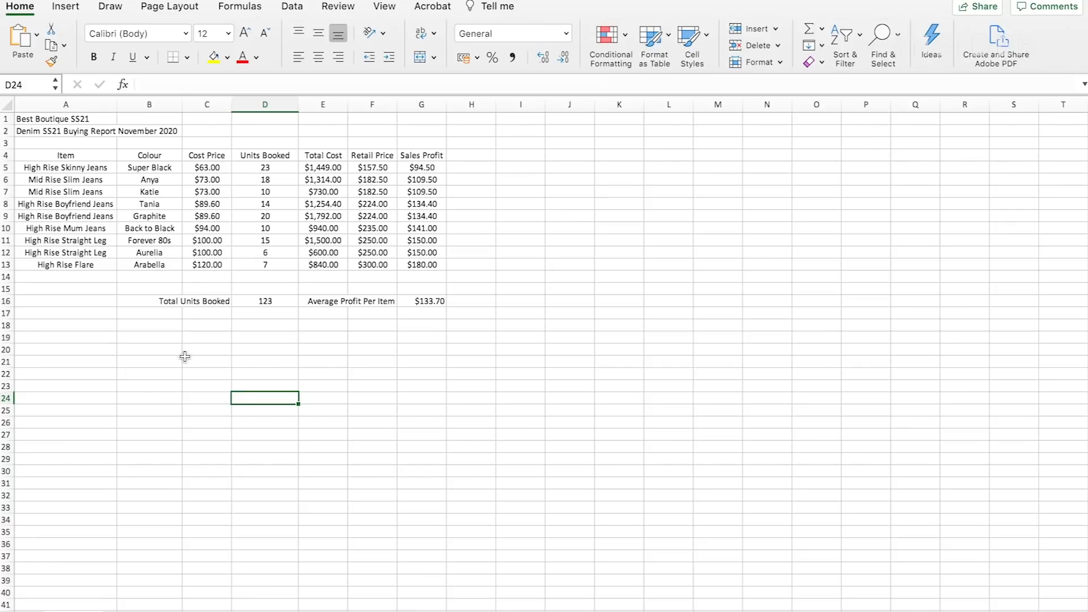
# - Format the title in cell A1 with font size 24, the Britannic font and a green font colour
pyautogui.click(38, 118)
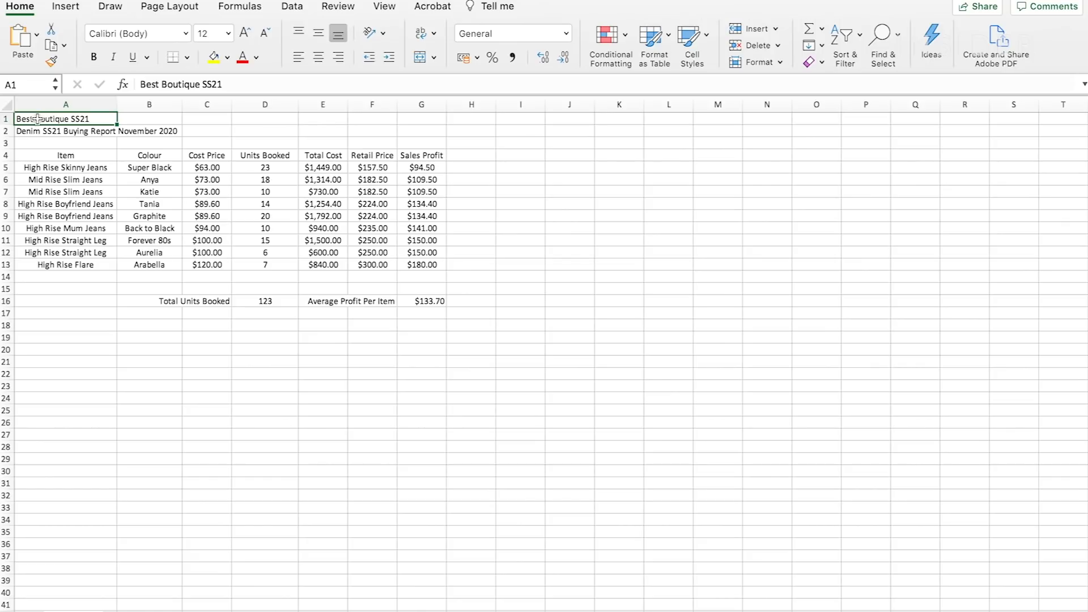
pyautogui.click(228, 33)
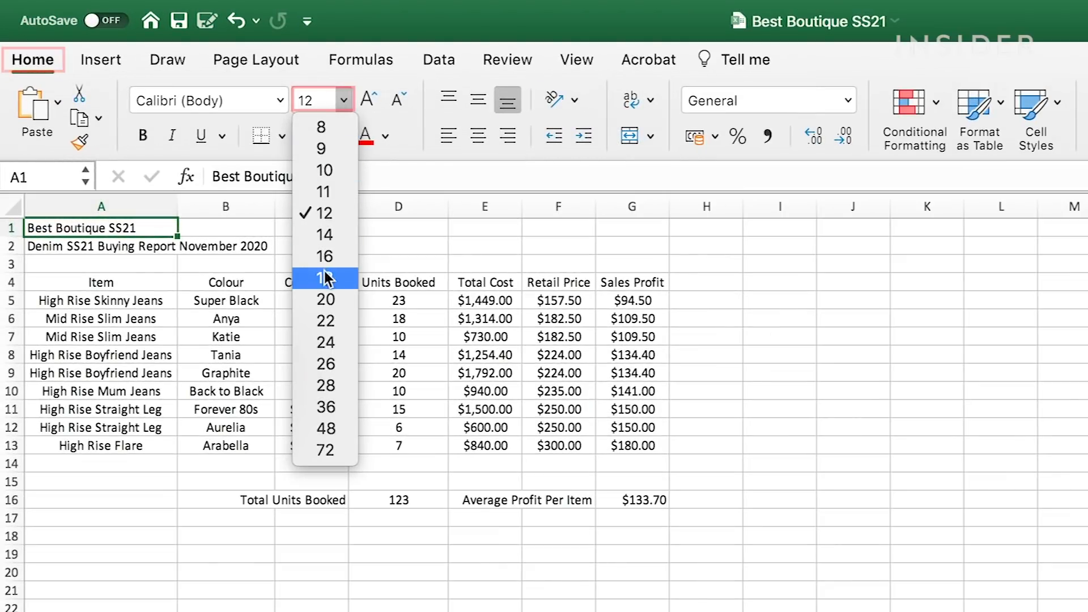
pyautogui.click(321, 343)
pyautogui.click(199, 42)
pyautogui.scroll(-10, 221, 439)
pyautogui.click(203, 494)
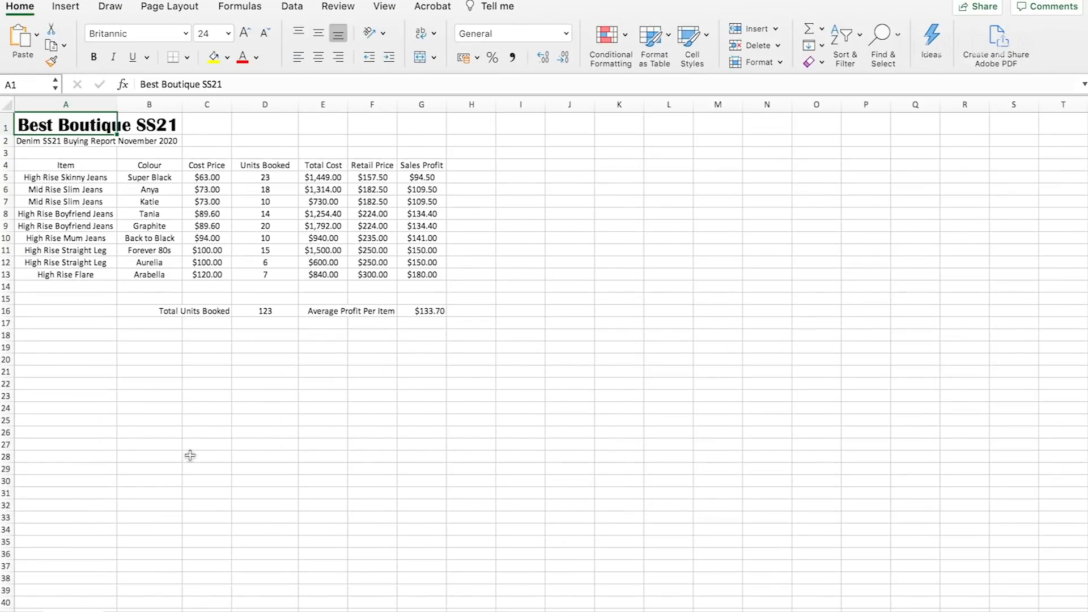
pyautogui.click(257, 58)
pyautogui.click(371, 175)
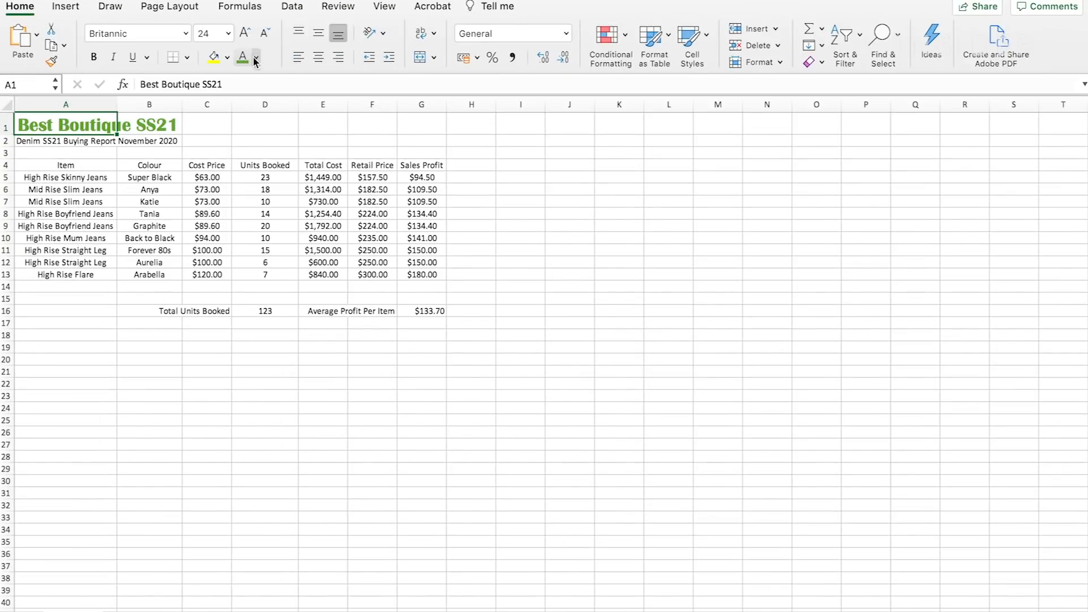
# - Enlarge the subtitle in A2 to font size 16 and fill A2:C2 with a light gold theme colour
pyautogui.click(66, 141)
pyautogui.click(244, 34)
pyautogui.click(244, 34)
pyautogui.moveTo(65, 142); pyautogui.dragTo(204, 146)
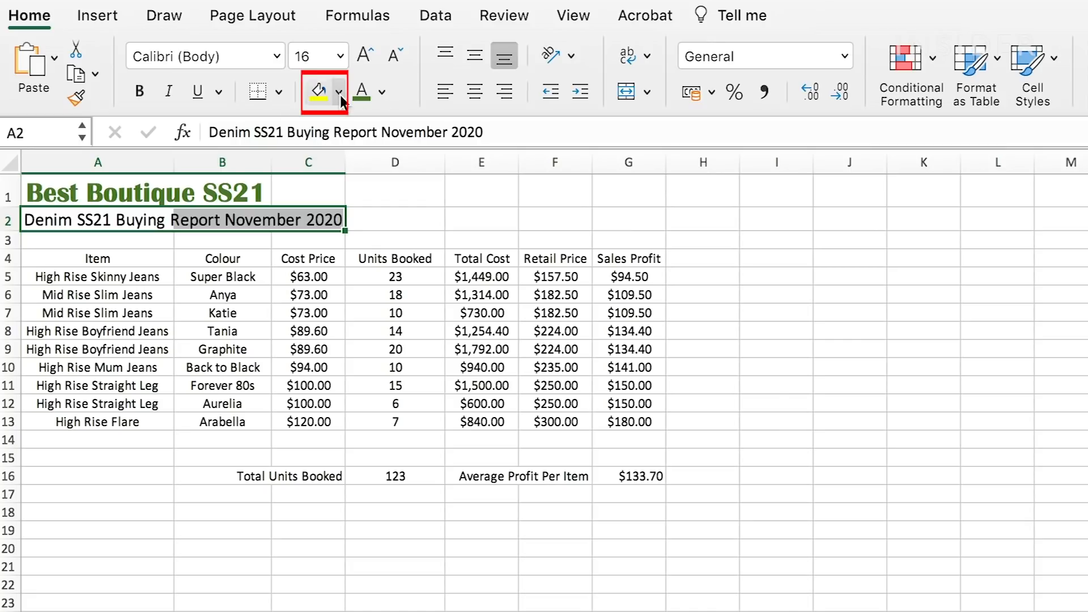
pyautogui.click(339, 92)
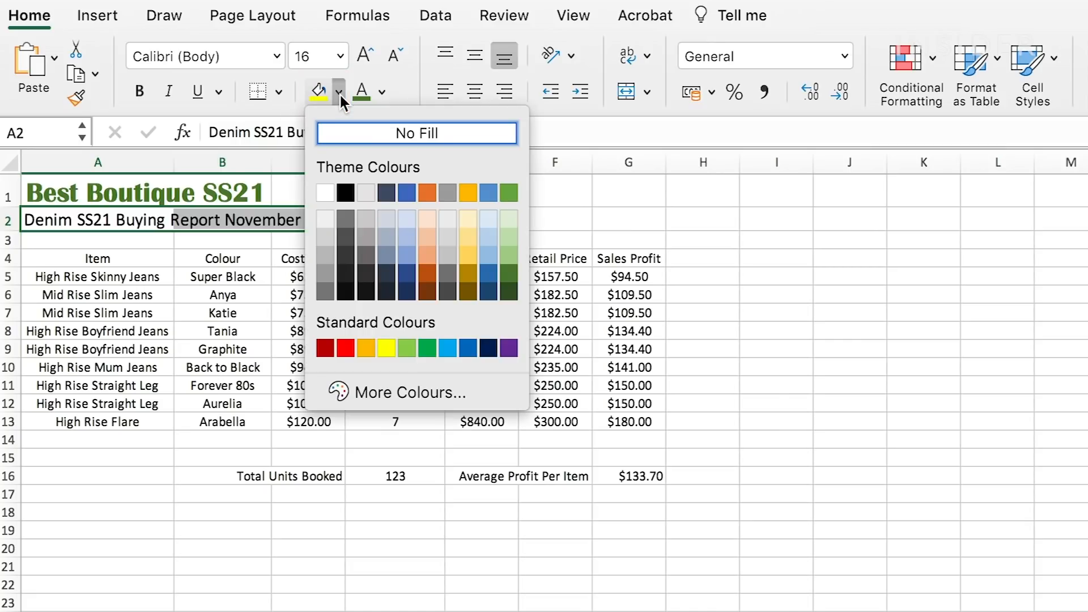
pyautogui.click(467, 237)
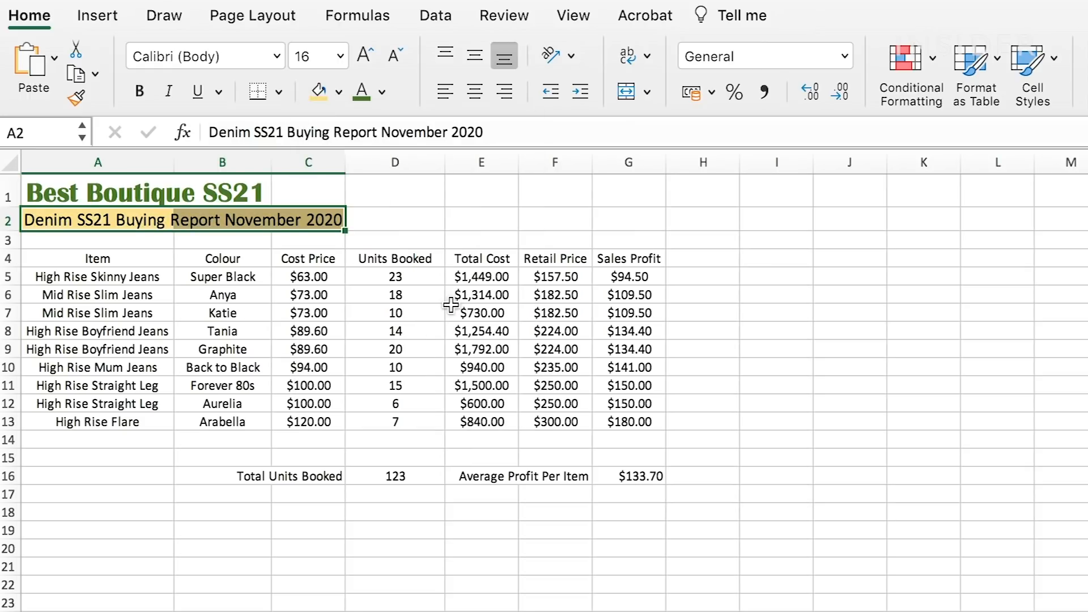
# - Apply all borders to the report data in A4:G13
pyautogui.moveTo(136, 259); pyautogui.dragTo(653, 420)
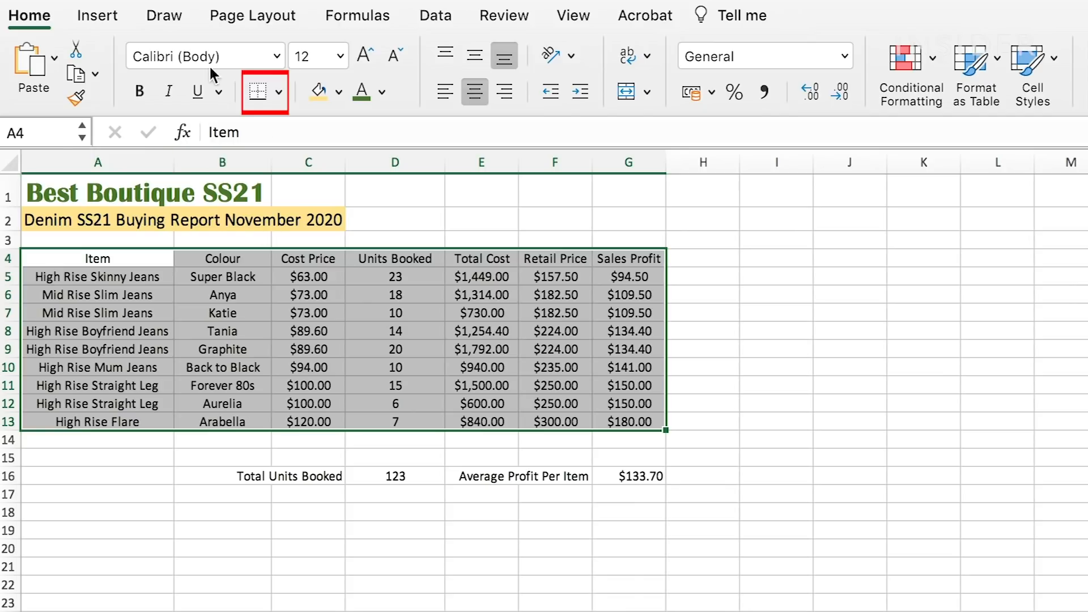
pyautogui.click(280, 91)
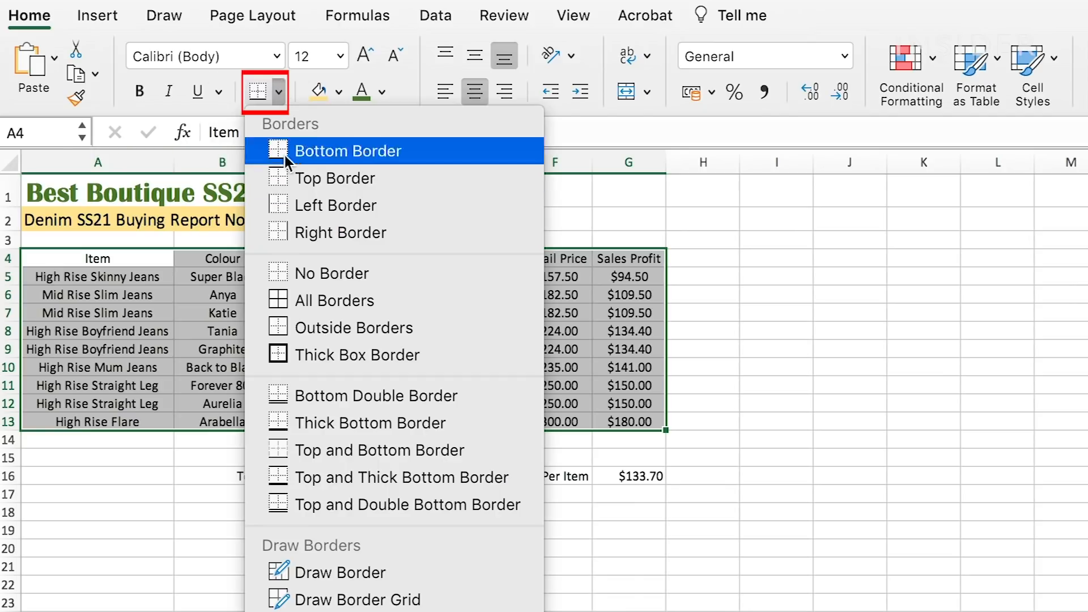
pyautogui.click(285, 306)
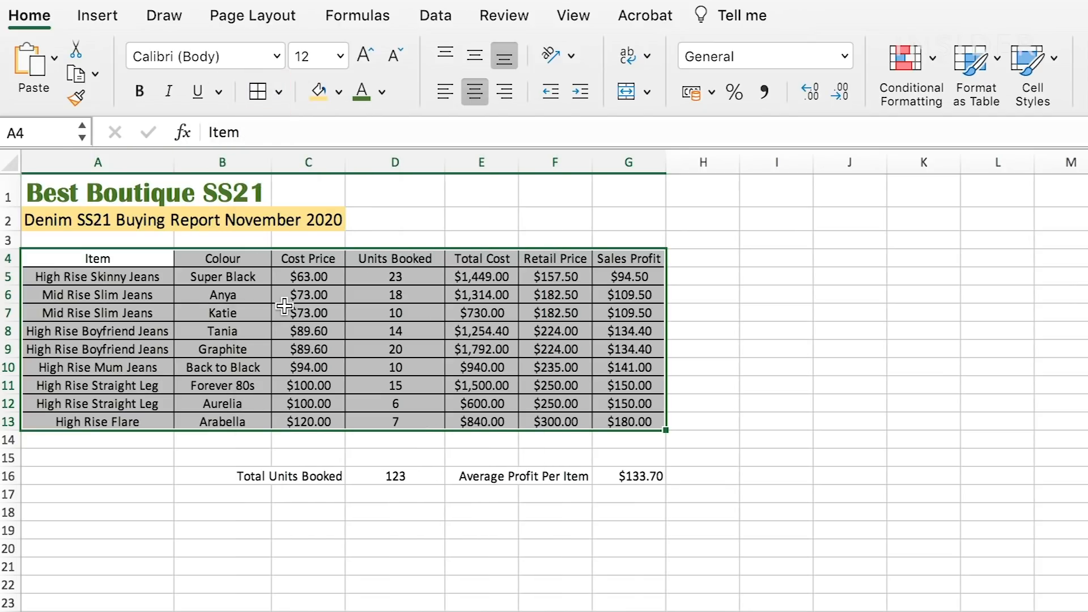
# - Merge and centre the subtitle across A2:C2
pyautogui.click(280, 472)
pyautogui.moveTo(114, 220); pyautogui.dragTo(308, 220)
pyautogui.click(633, 95)
# - Widen columns B, C, E, F and G, and make the subtitle in A2 bold
pyautogui.moveTo(345, 159); pyautogui.dragTo(449, 155)
pyautogui.moveTo(272, 160); pyautogui.dragTo(302, 158)
pyautogui.moveTo(648, 158); pyautogui.dragTo(666, 153)
pyautogui.moveTo(739, 159); pyautogui.dragTo(772, 158)
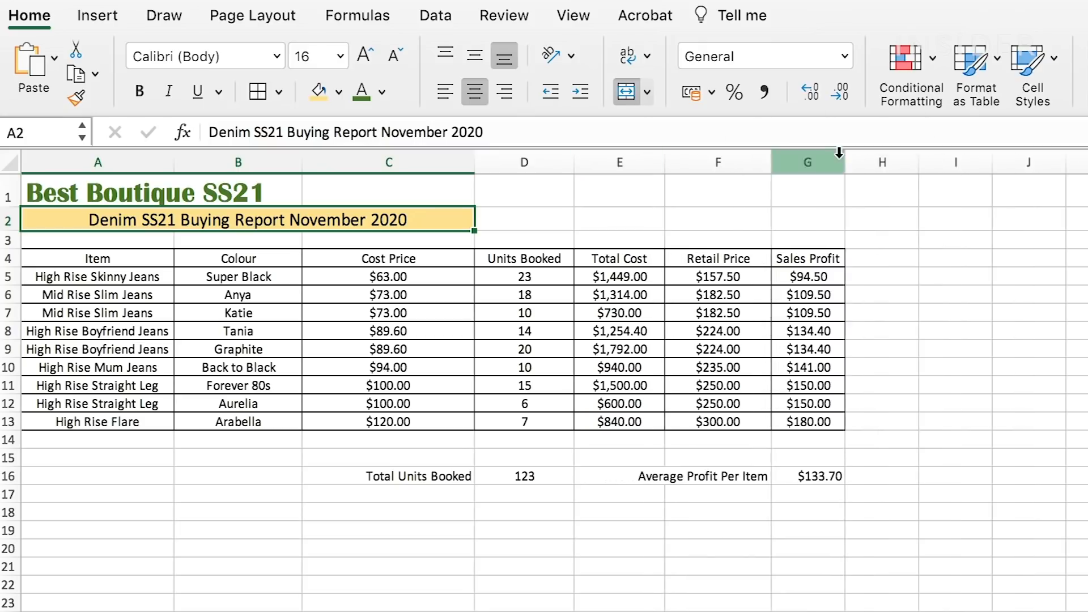
pyautogui.moveTo(844, 158); pyautogui.dragTo(892, 155)
pyautogui.click(139, 90)
# - Enter the heading REPORT SUMMARY in C15 and format it centred and bold with a light blue theme fill
pyautogui.click(383, 457)
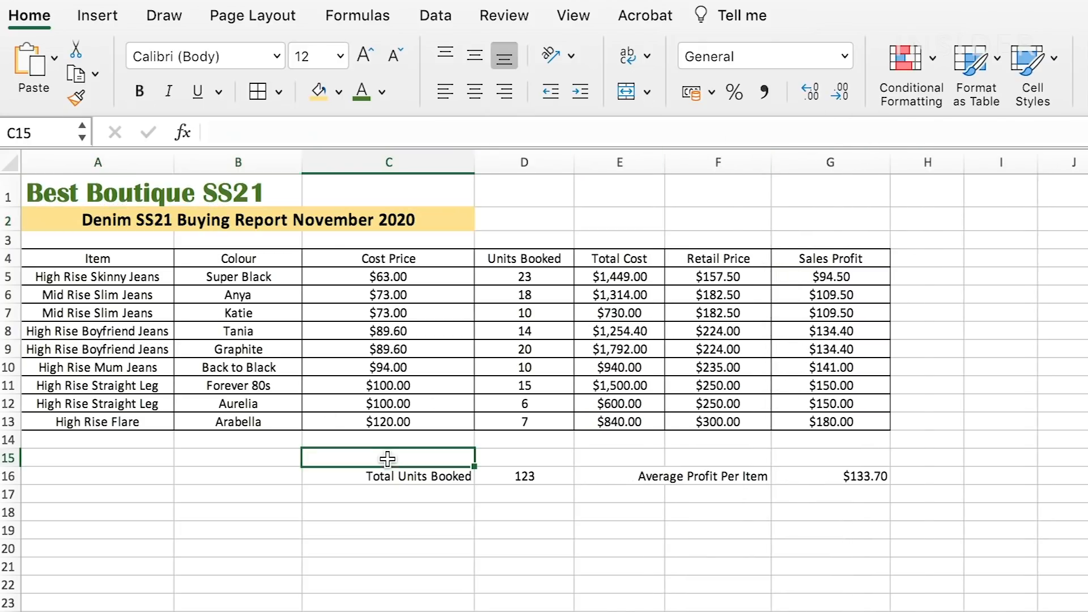
pyautogui.write('REPORT SUMMARY')
pyautogui.click(475, 95)
pyautogui.press('super+b')
pyautogui.click(338, 92)
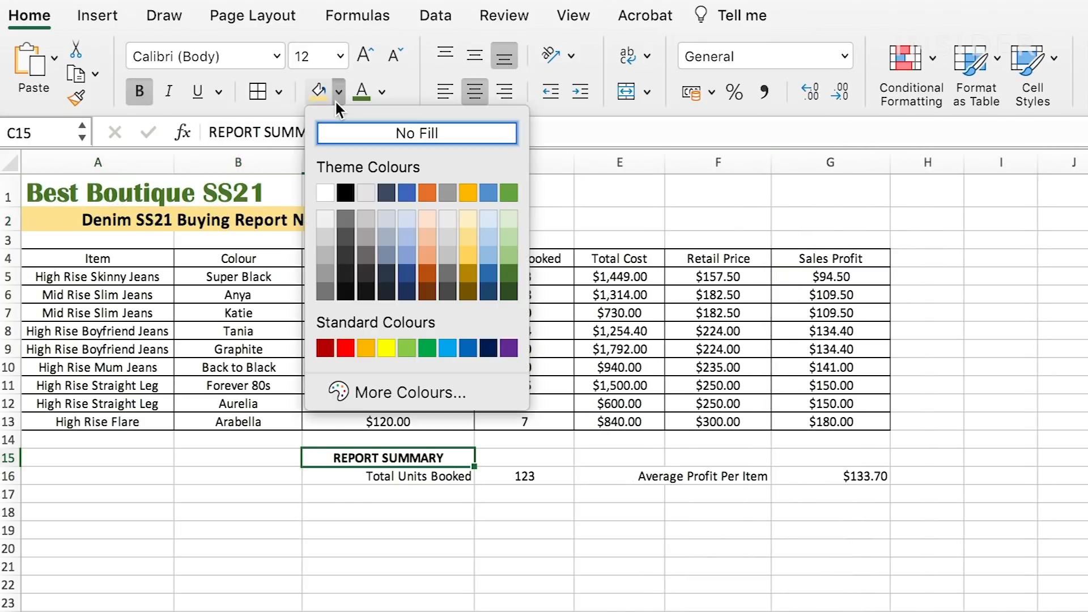
pyautogui.click(407, 218)
pyautogui.click(462, 527)
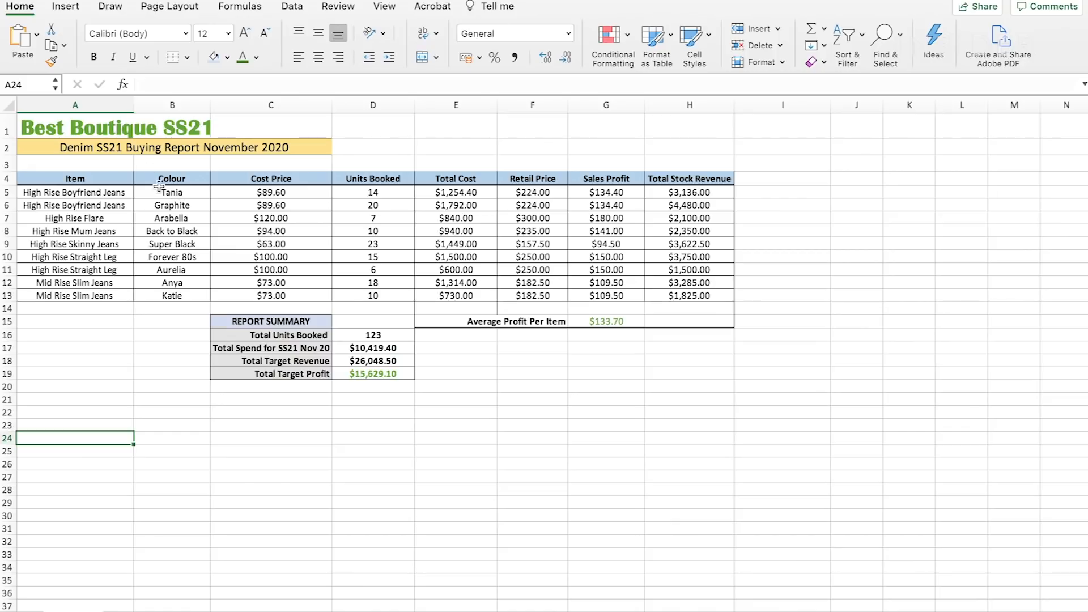
# - Convert the range A4:H13 into a table with headers and apply the orange banded-row table style
pyautogui.click(61, 177)
pyautogui.moveTo(61, 178); pyautogui.dragTo(710, 298)
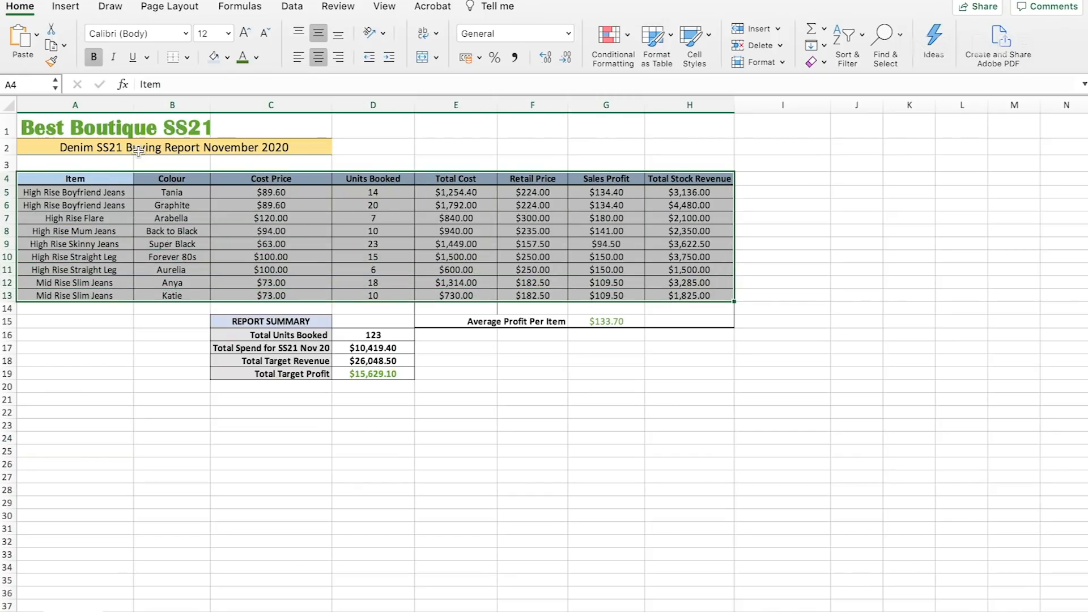
pyautogui.click(66, 12)
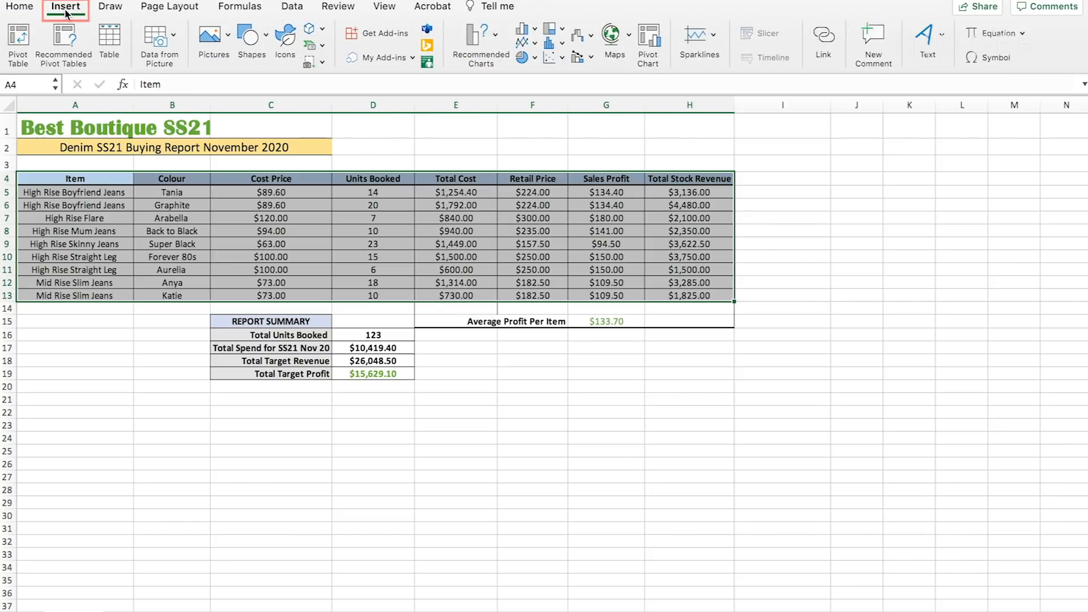
pyautogui.click(111, 42)
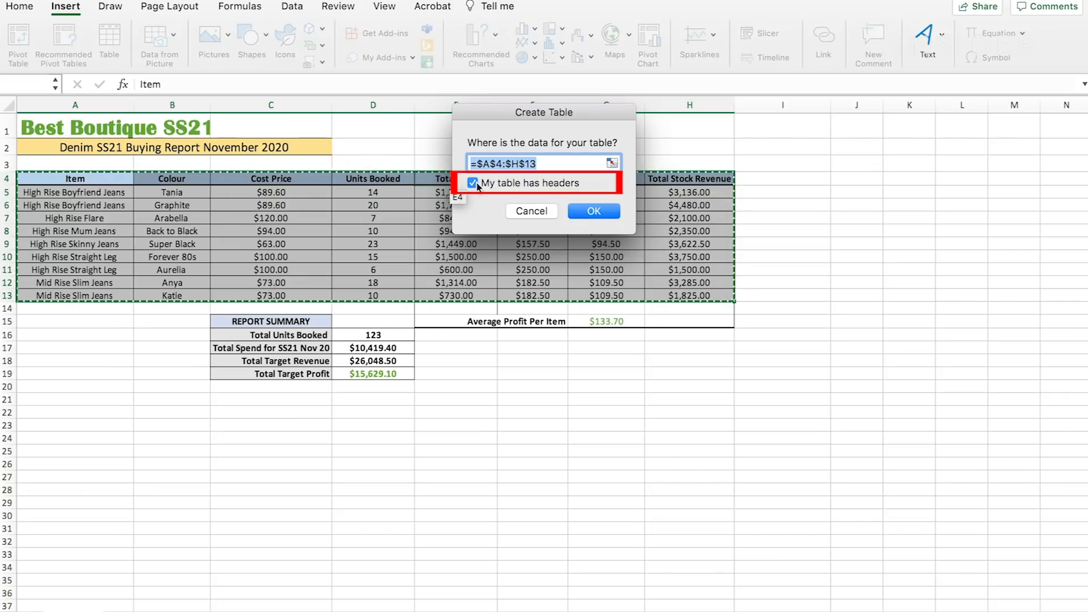
pyautogui.click(595, 211)
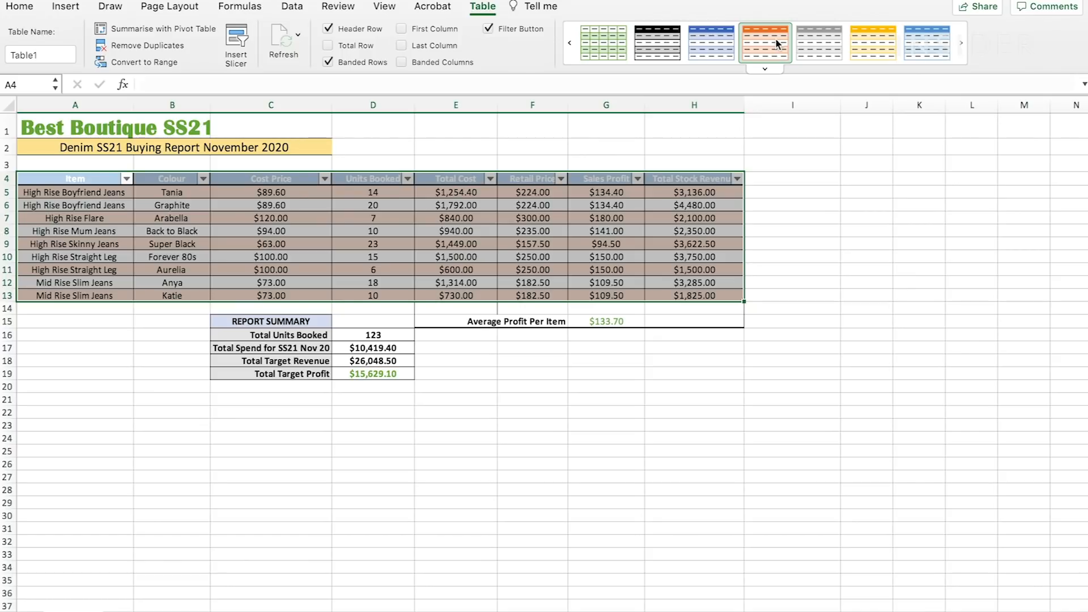
pyautogui.click(777, 44)
pyautogui.click(782, 331)
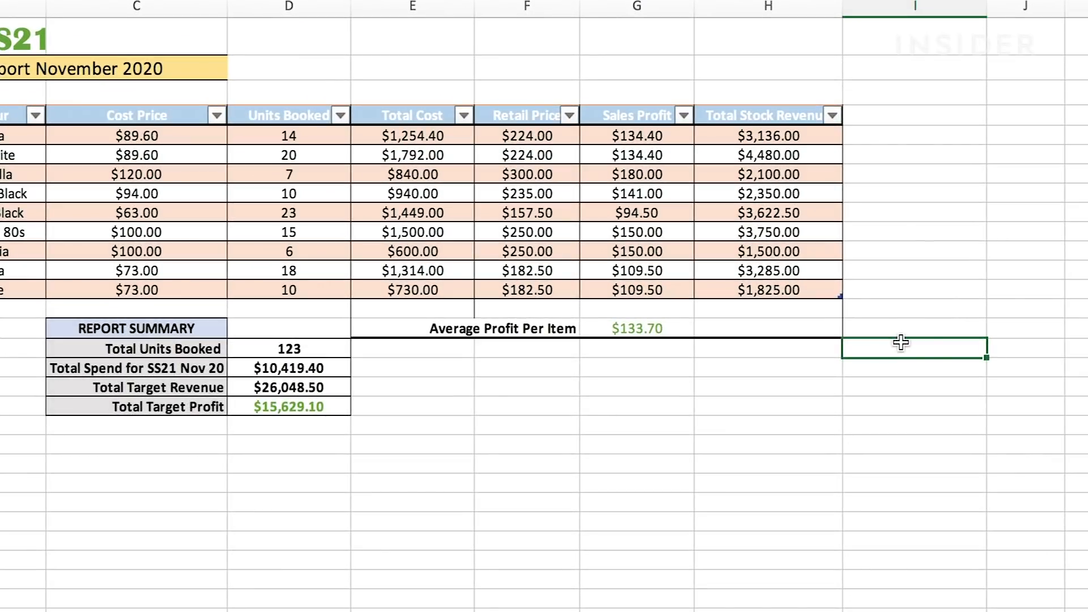
pyautogui.moveTo(837, 297); pyautogui.dragTo(785, 297)
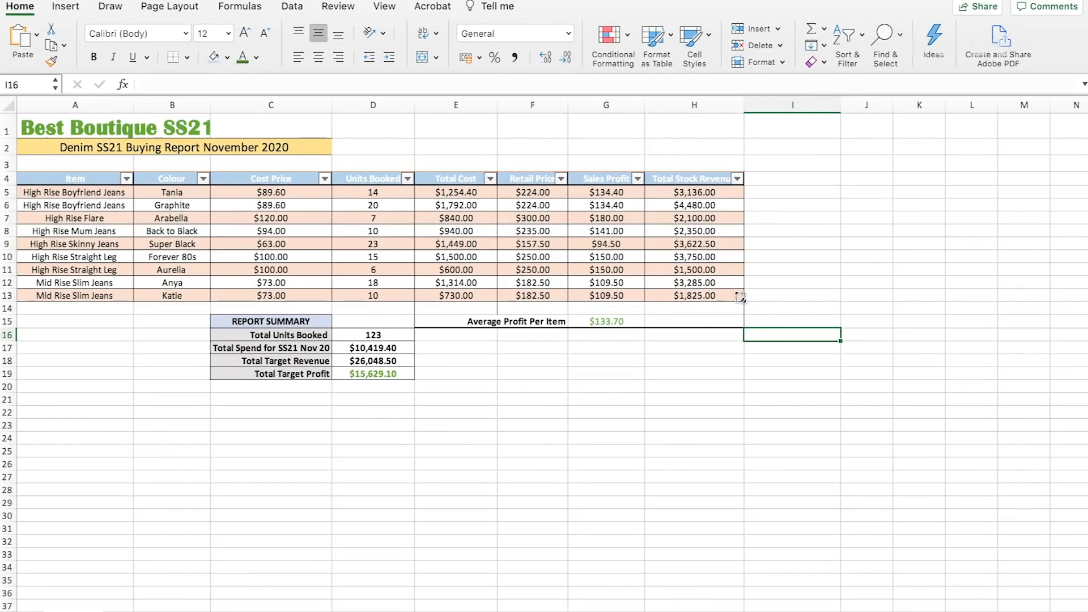
pyautogui.click(725, 388)
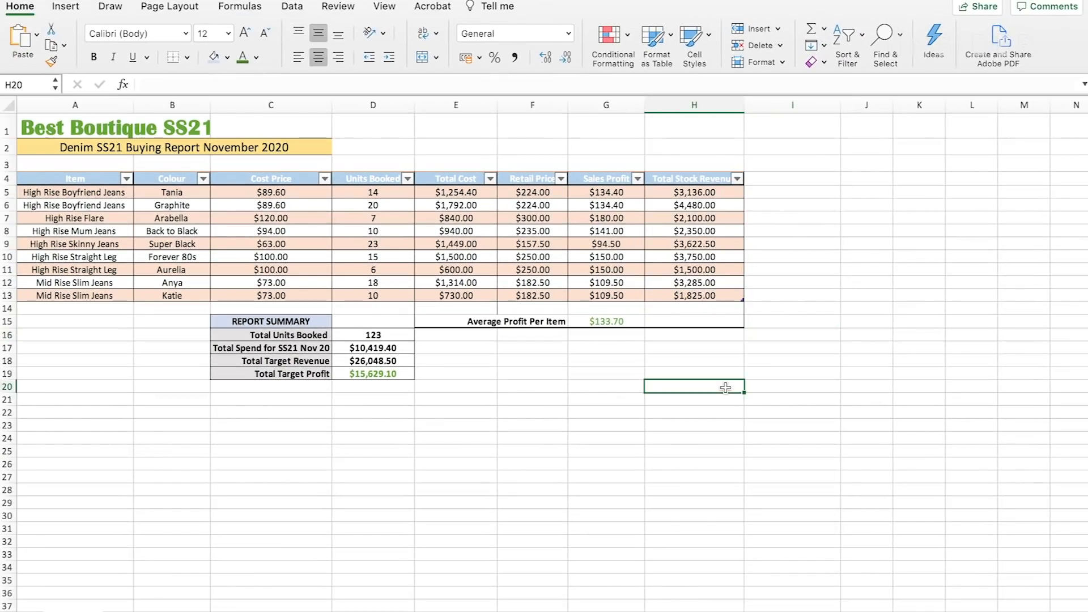
# - Sort the table by Retail Price in ascending order
pyautogui.click(561, 179)
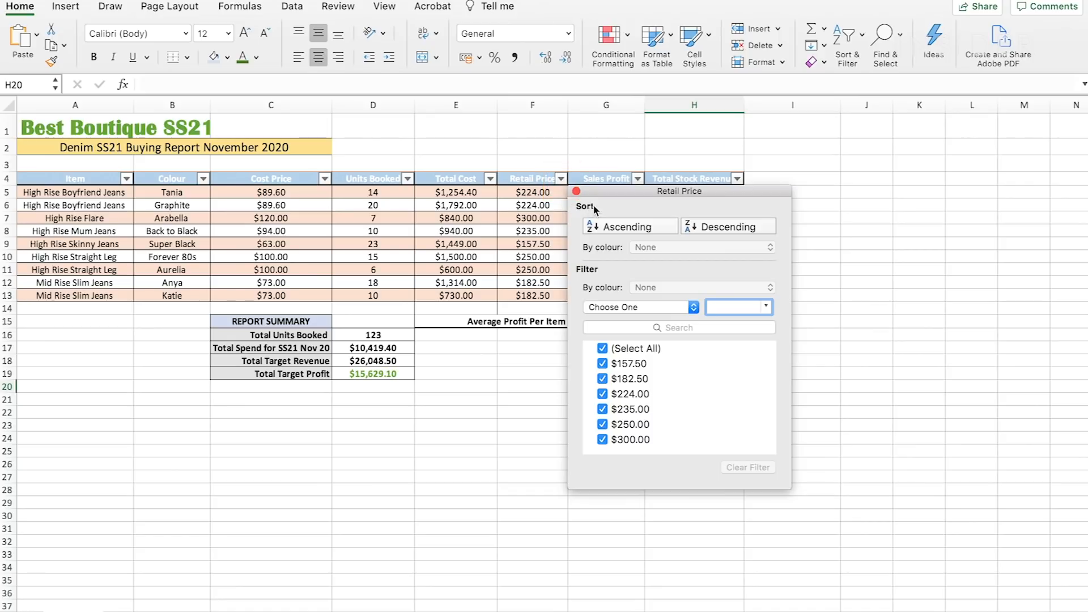
pyautogui.click(626, 227)
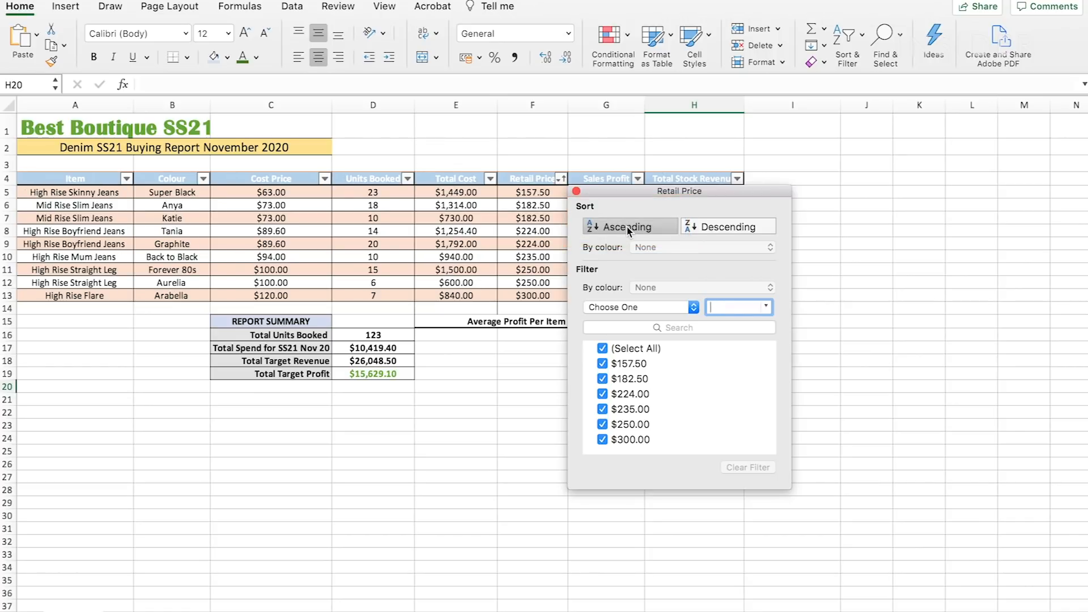
pyautogui.click(499, 382)
# - Filter the $182.50 items out of the Retail Price column and include them again
pyautogui.click(561, 178)
pyautogui.click(602, 379)
pyautogui.click(602, 379)
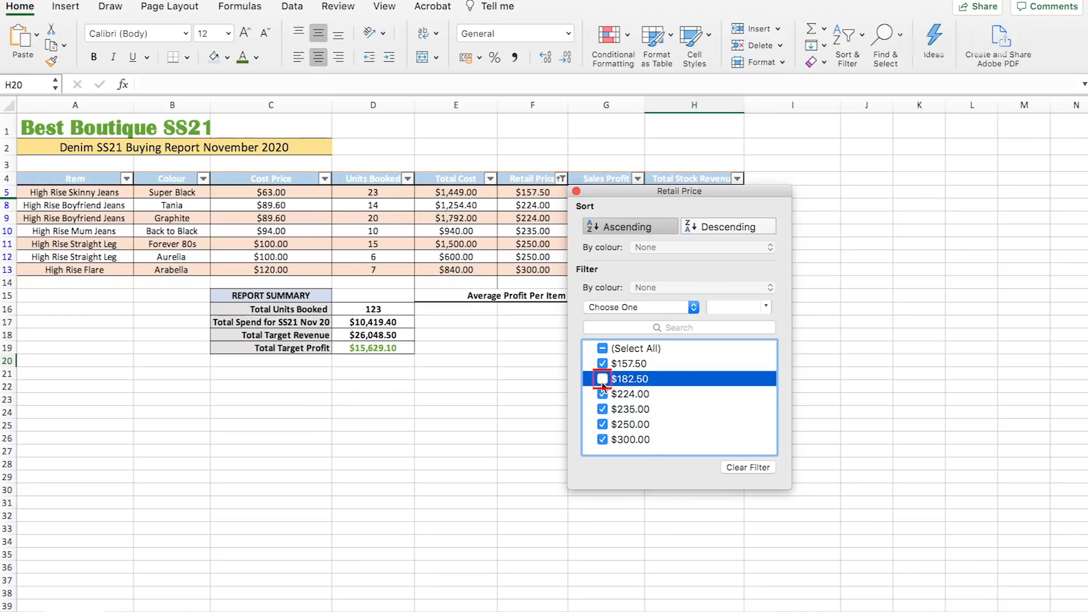
pyautogui.click(495, 405)
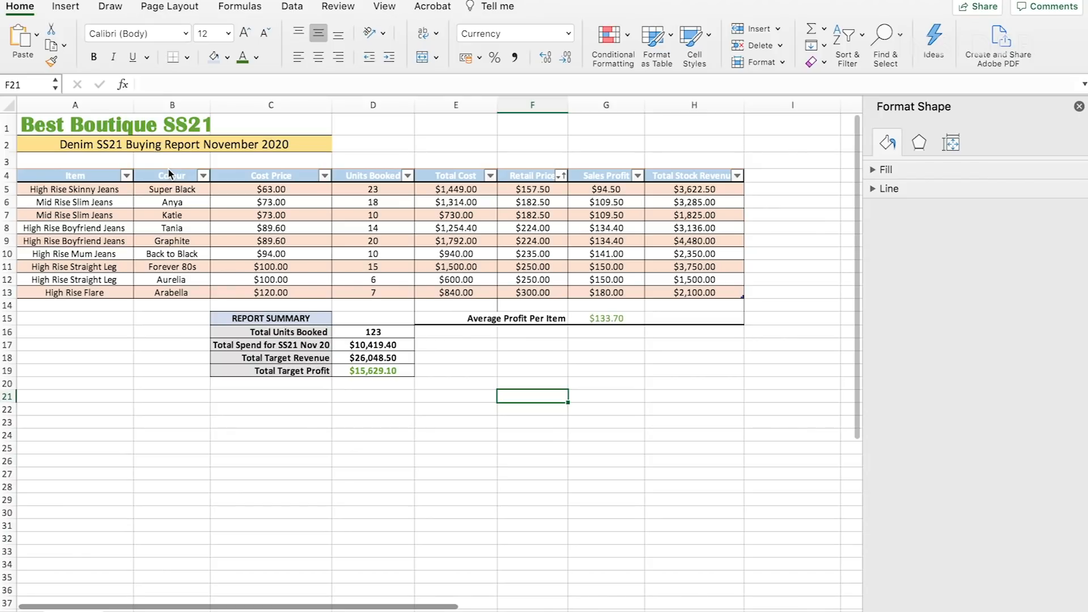
# - Insert a 2-D clustered column chart of the items in A5:A13 against the retail prices in F5:F13, placed below the report summary
pyautogui.click(145, 380)
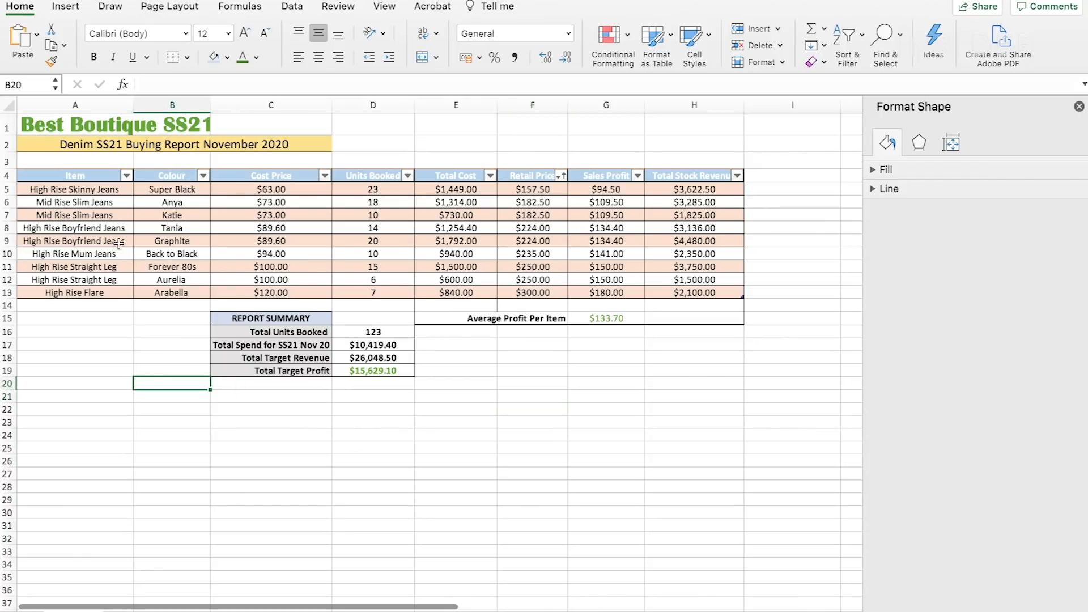
pyautogui.moveTo(74, 193); pyautogui.dragTo(75, 290)
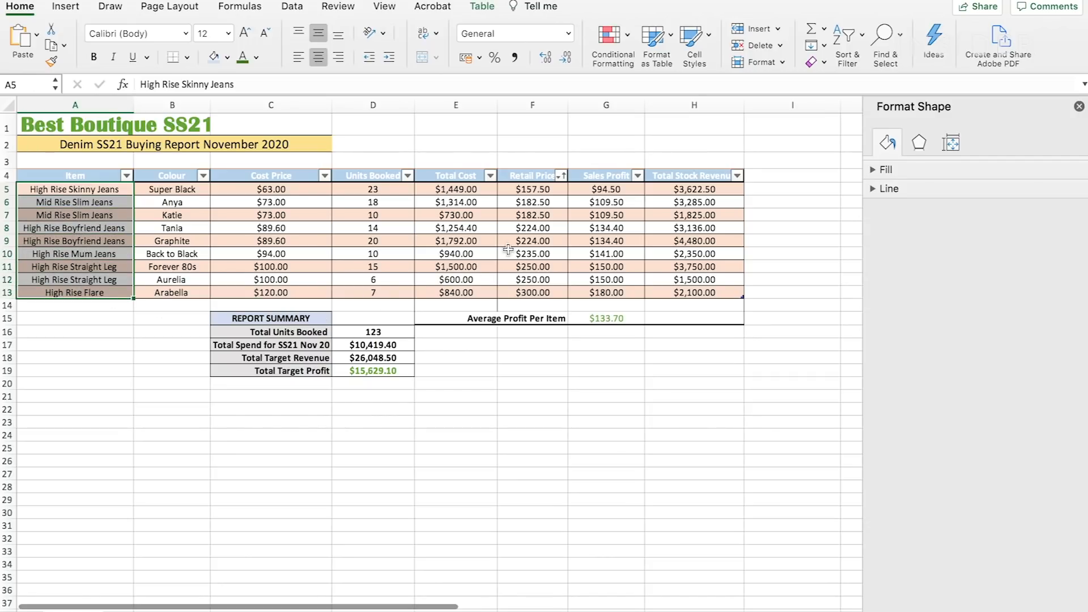
pyautogui.moveTo(531, 190); pyautogui.dragTo(529, 297)
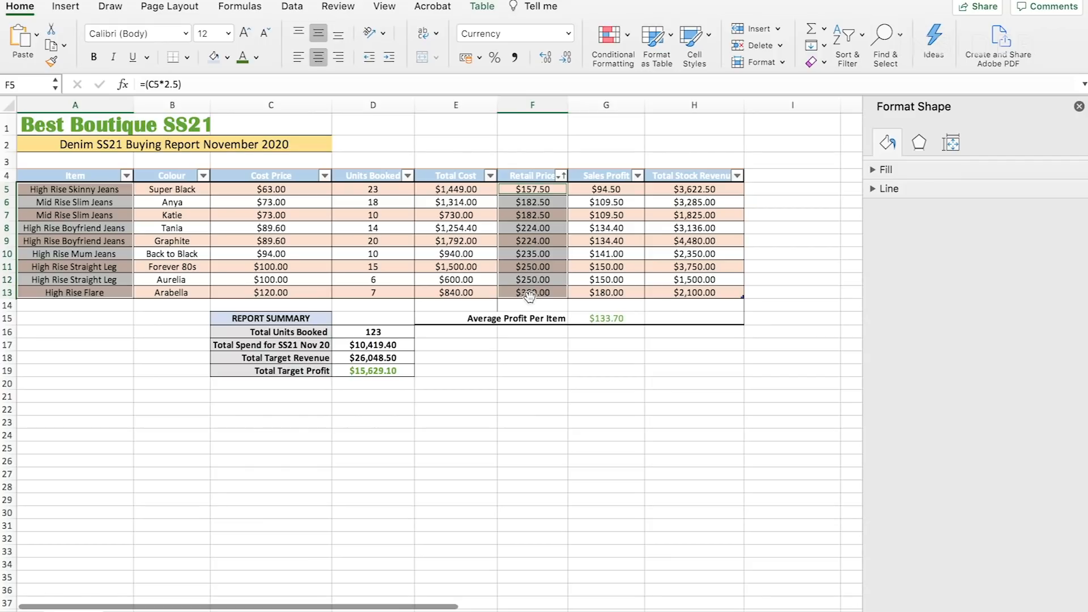
pyautogui.click(64, 7)
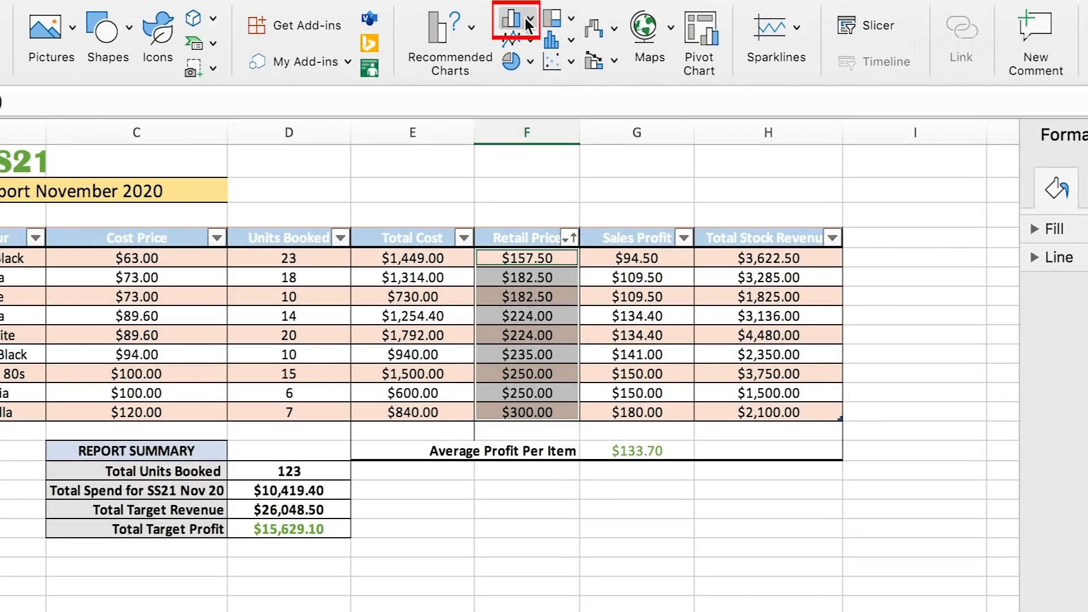
pyautogui.click(527, 19)
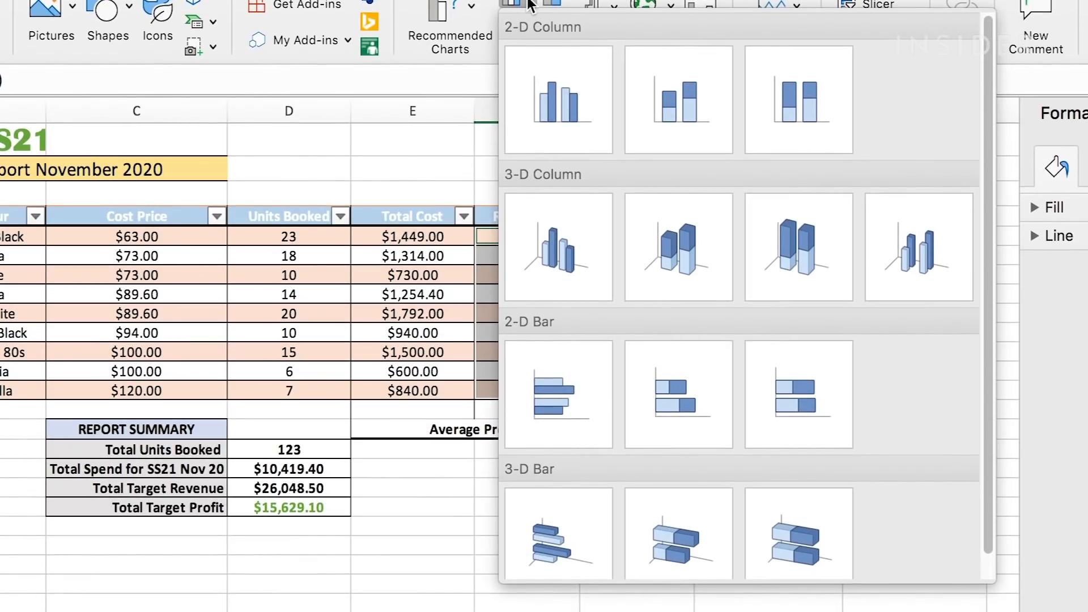
pyautogui.click(553, 96)
pyautogui.moveTo(457, 384); pyautogui.dragTo(332, 568)
# - Set the chart title to "Denim SS21 Range Retail Prices Nov 20"
pyautogui.click(488, 331)
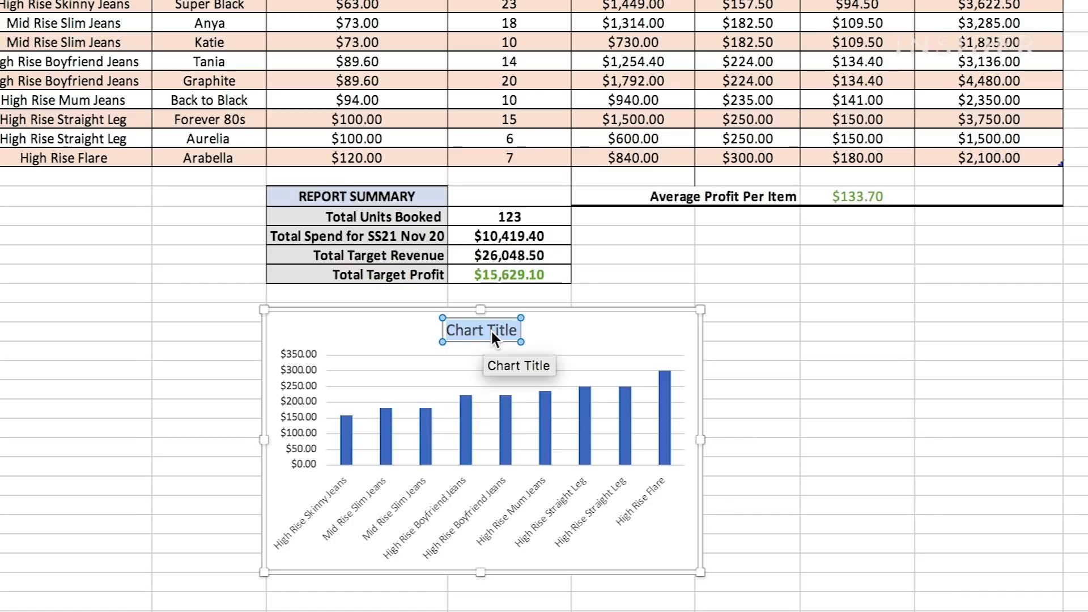
pyautogui.write('Denim SS21 Range Retail Prices Nov 20')
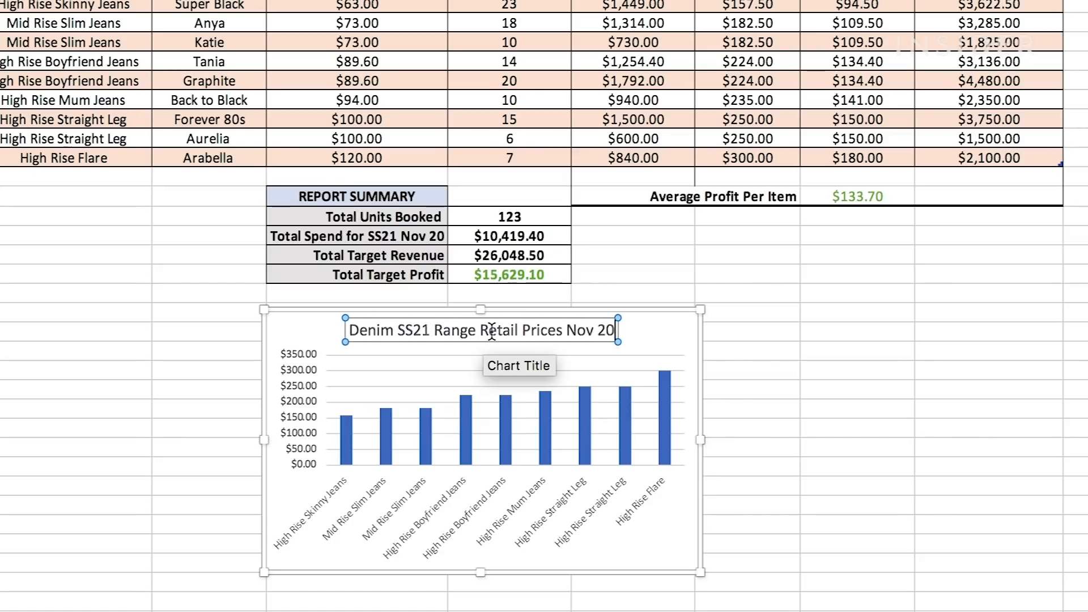
pyautogui.click(636, 335)
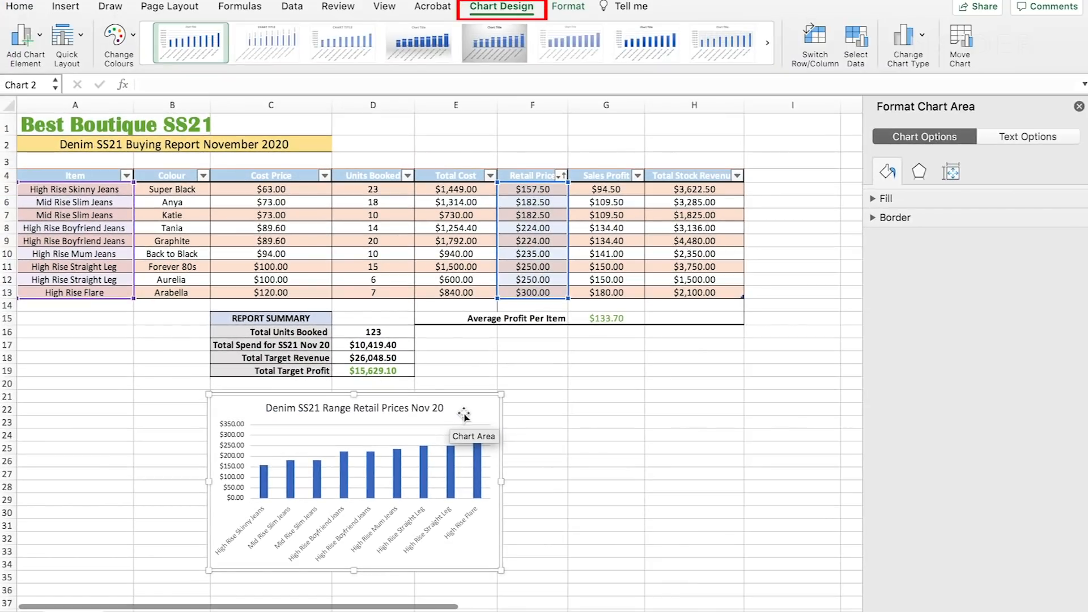
# - Apply chart Layout 9 and title the vertical axis "Retail Price" and the horizontal axis "Item"
pyautogui.click(81, 37)
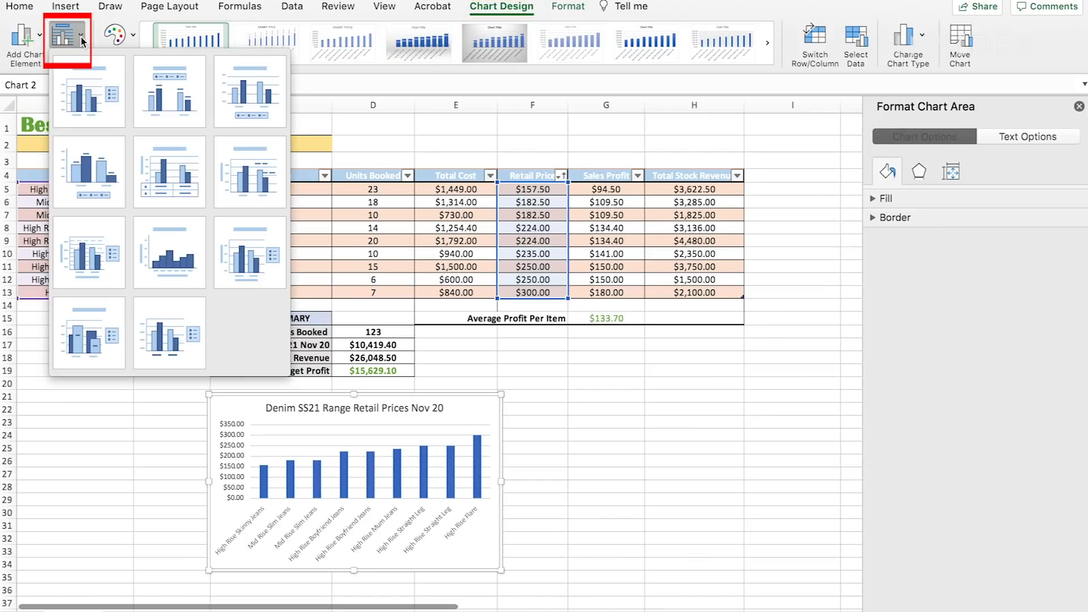
pyautogui.click(242, 259)
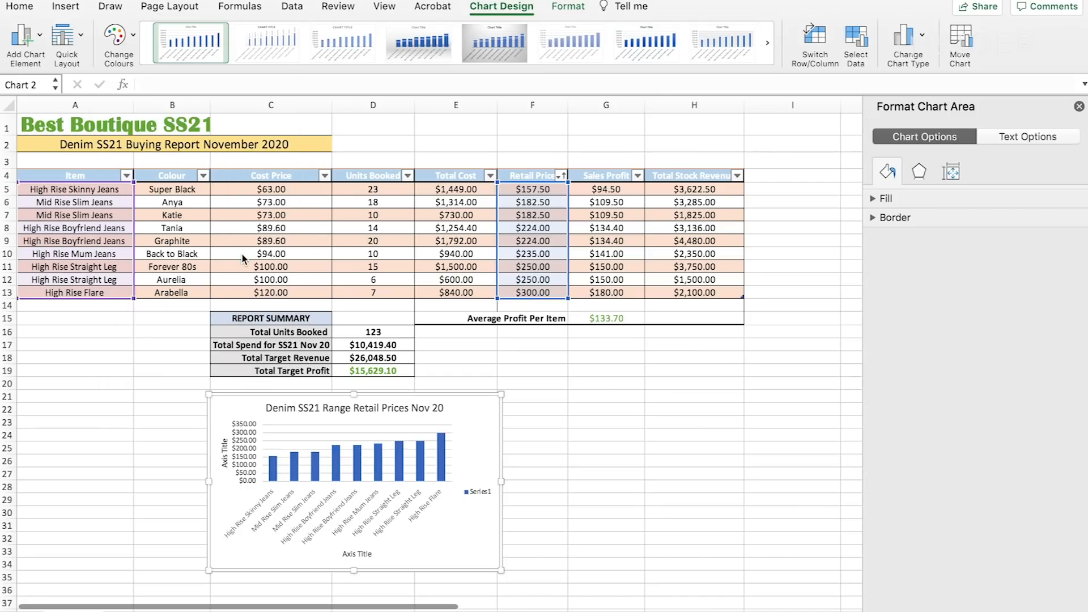
pyautogui.click(225, 454)
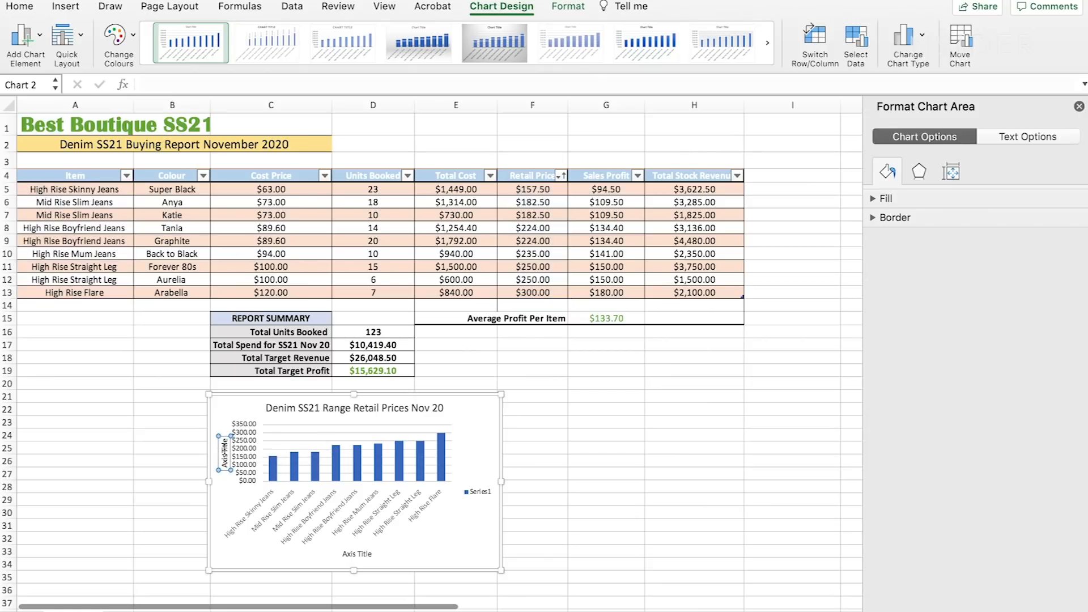
pyautogui.doubleClick(225, 453)
pyautogui.write('Retail Price')
pyautogui.click(352, 554)
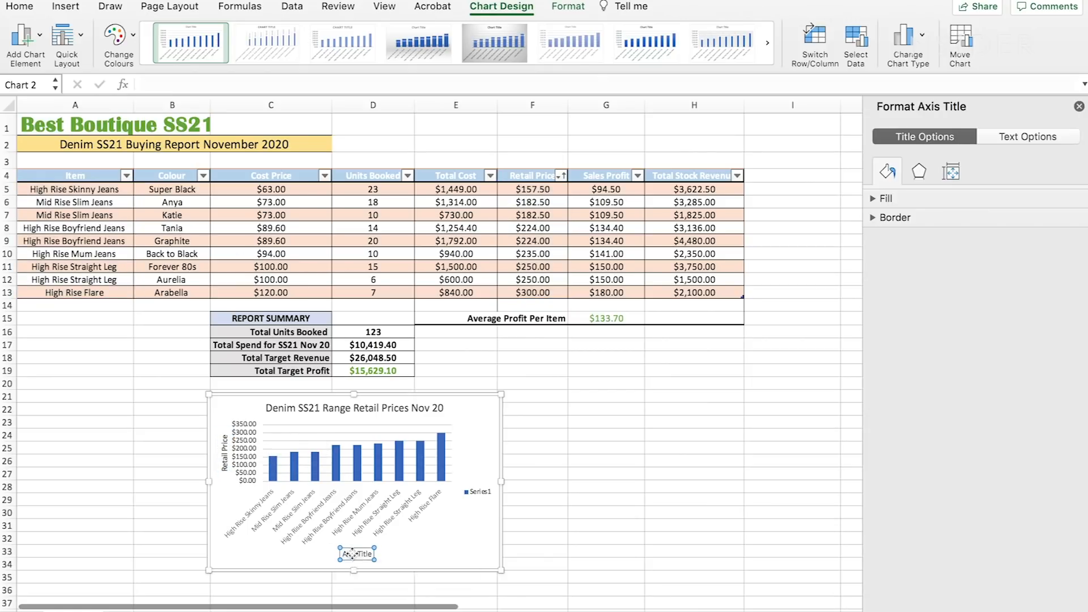
pyautogui.doubleClick(352, 554)
pyautogui.write('Item')
pyautogui.click(330, 551)
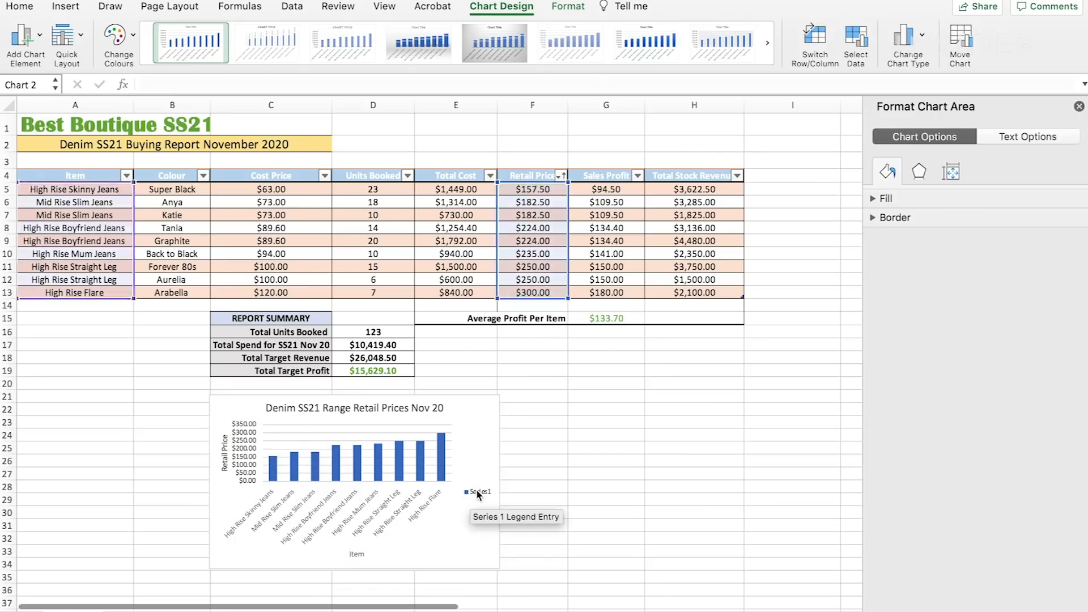
# - Delete the legend from the retail price chart and reselect the chart
pyautogui.click(478, 493)
pyautogui.press('BackSpace')
pyautogui.click(270, 406)
pyautogui.click(250, 401)
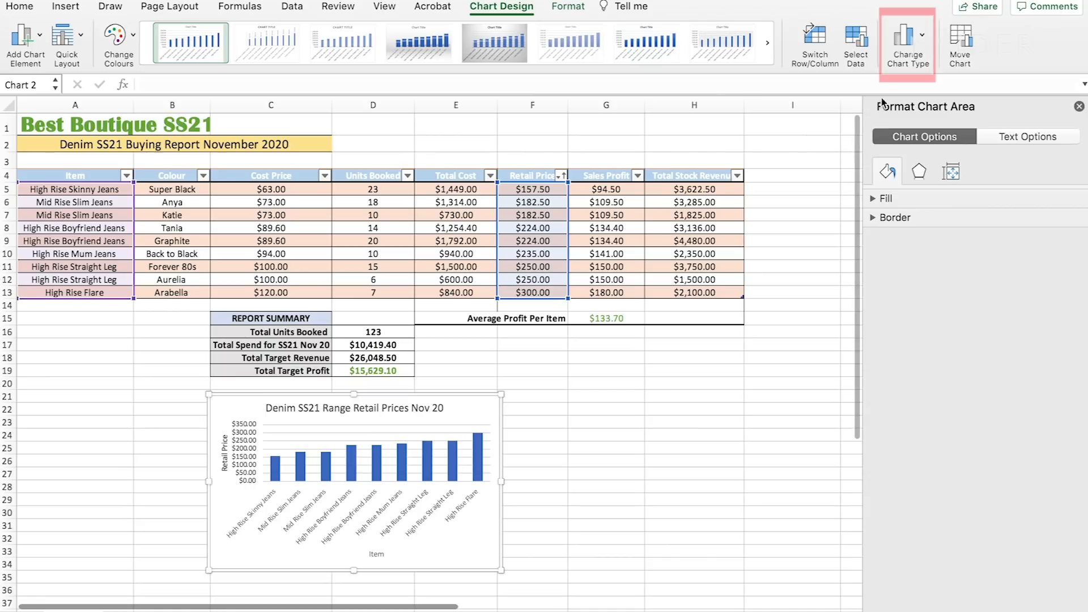
# - Change the retail price chart to a 2-D line chart with markers
pyautogui.click(923, 39)
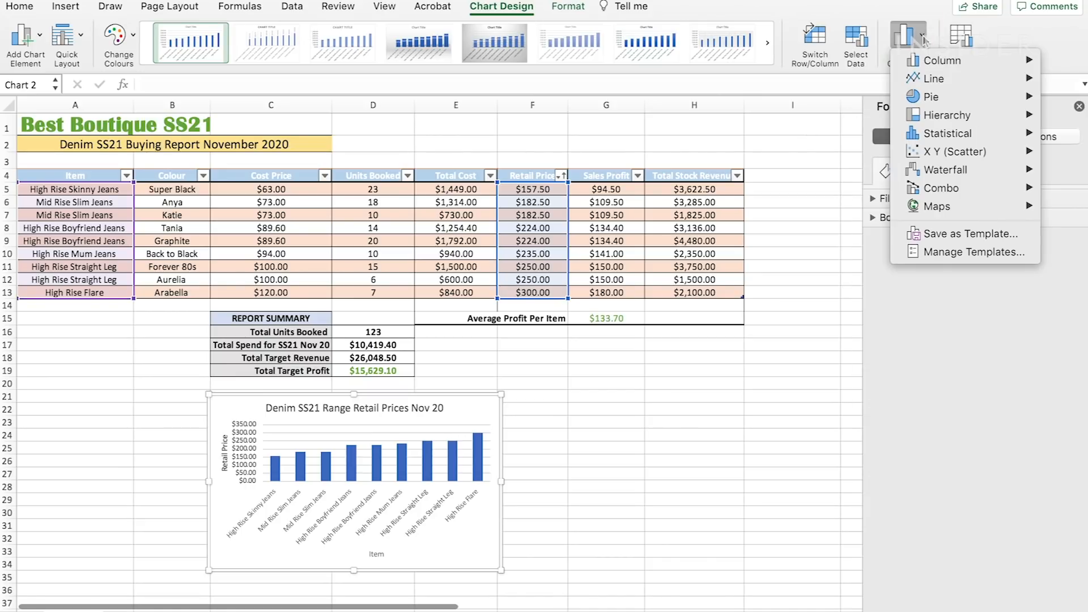
pyautogui.moveTo(926, 85)
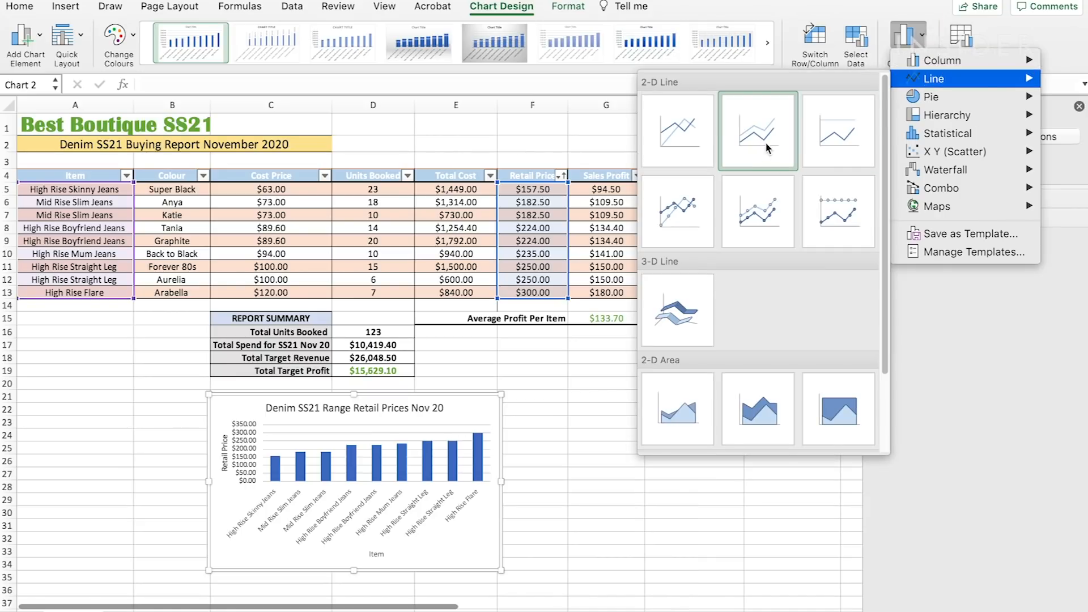
pyautogui.click(696, 196)
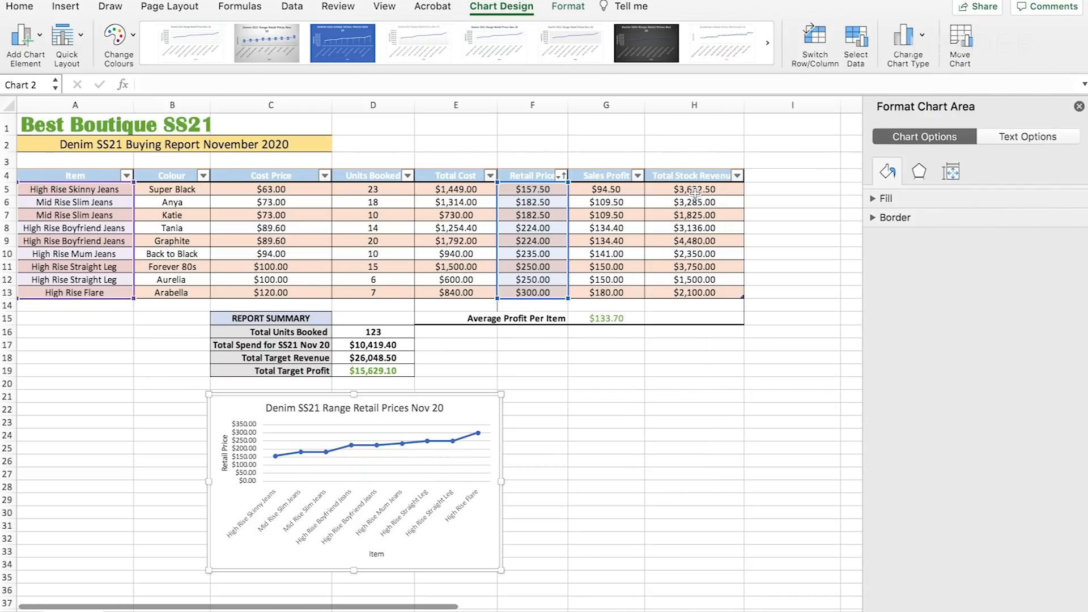